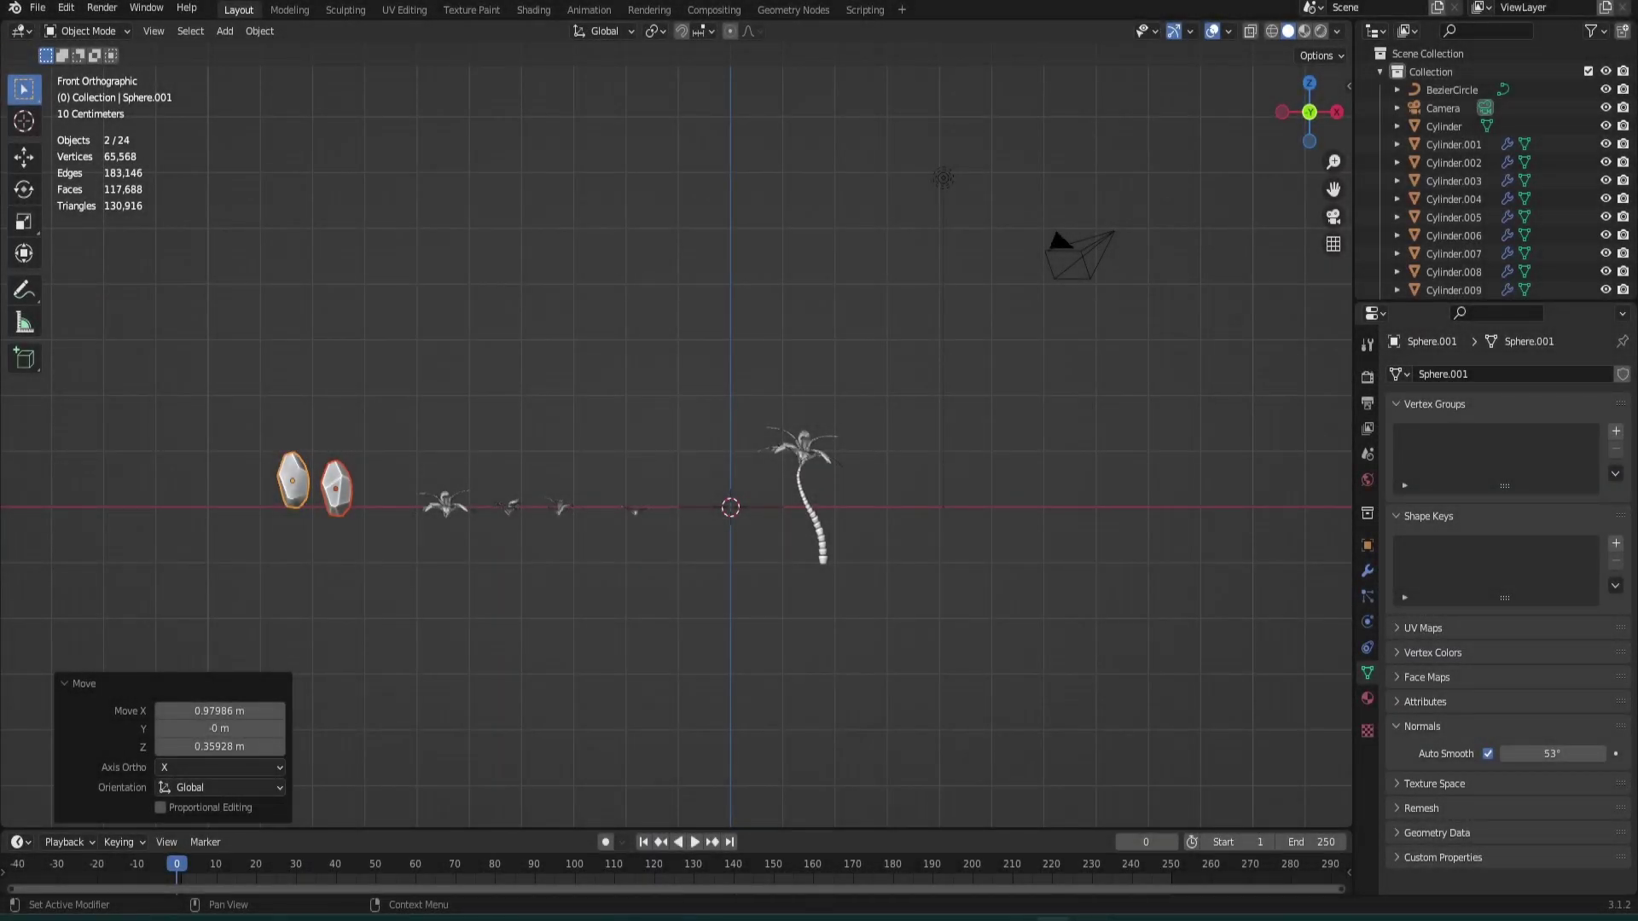
Step: Deselect the existing objects and add a UV sphere at the world origin
middle_click_drag(936, 417, 802, 670)
left_click(689, 417)
scroll(688, 417, "up", 1)
middle_click_drag(688, 417, 671, 477)
key("KP_1")
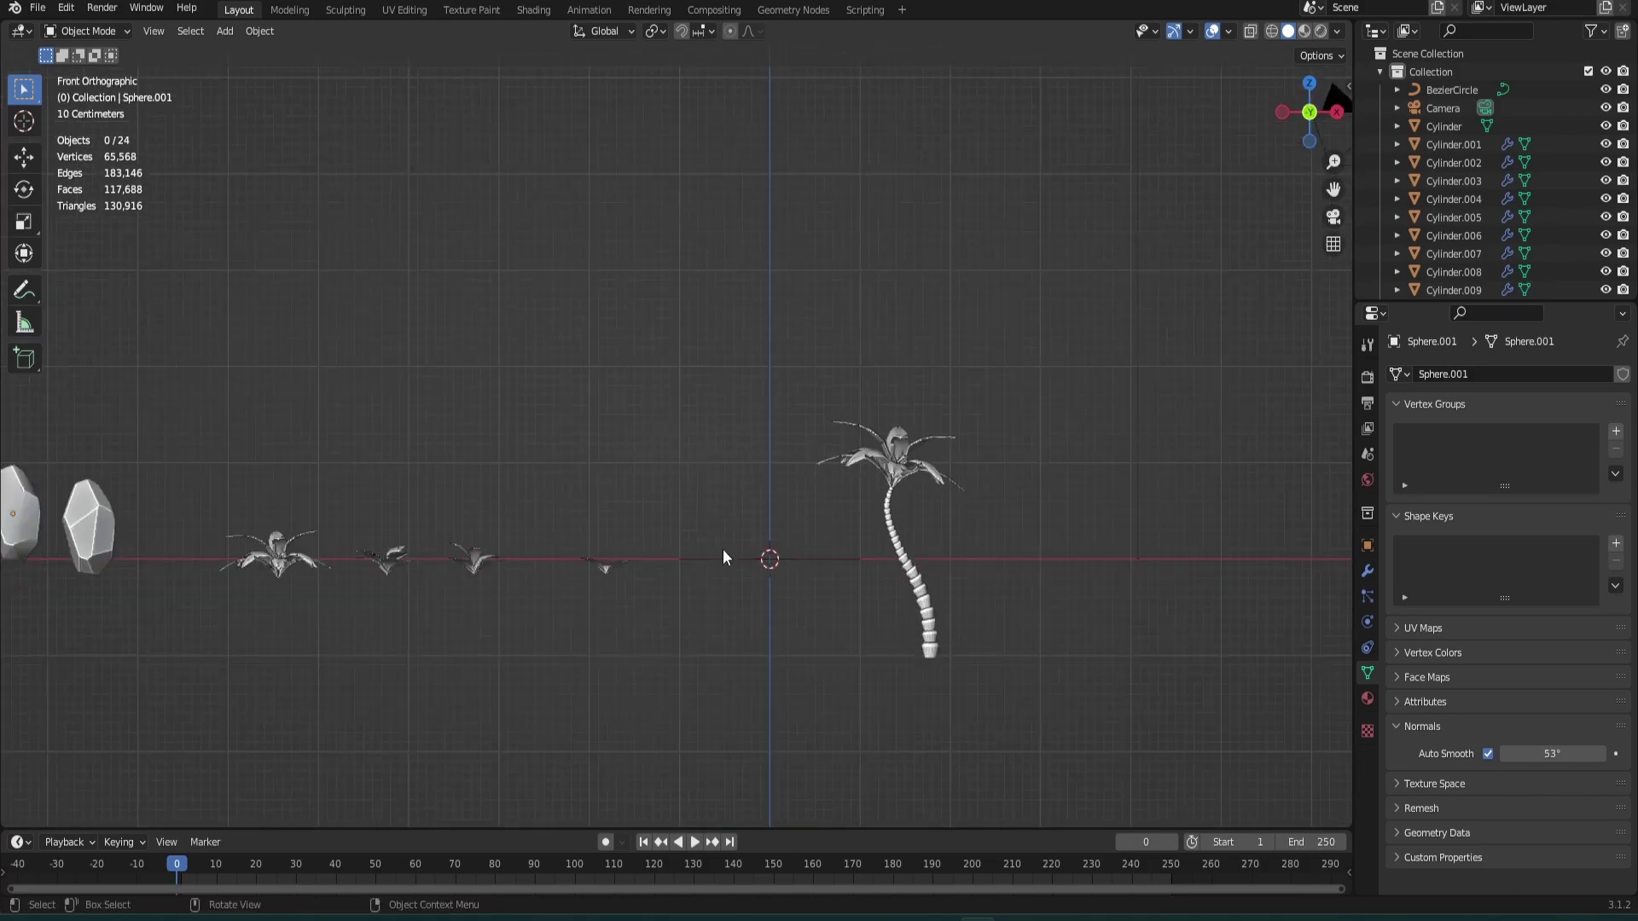
scroll(723, 550, "down", 3)
scroll(556, 351, "down", 3)
key("shift+a")
mouse_move(555, 351)
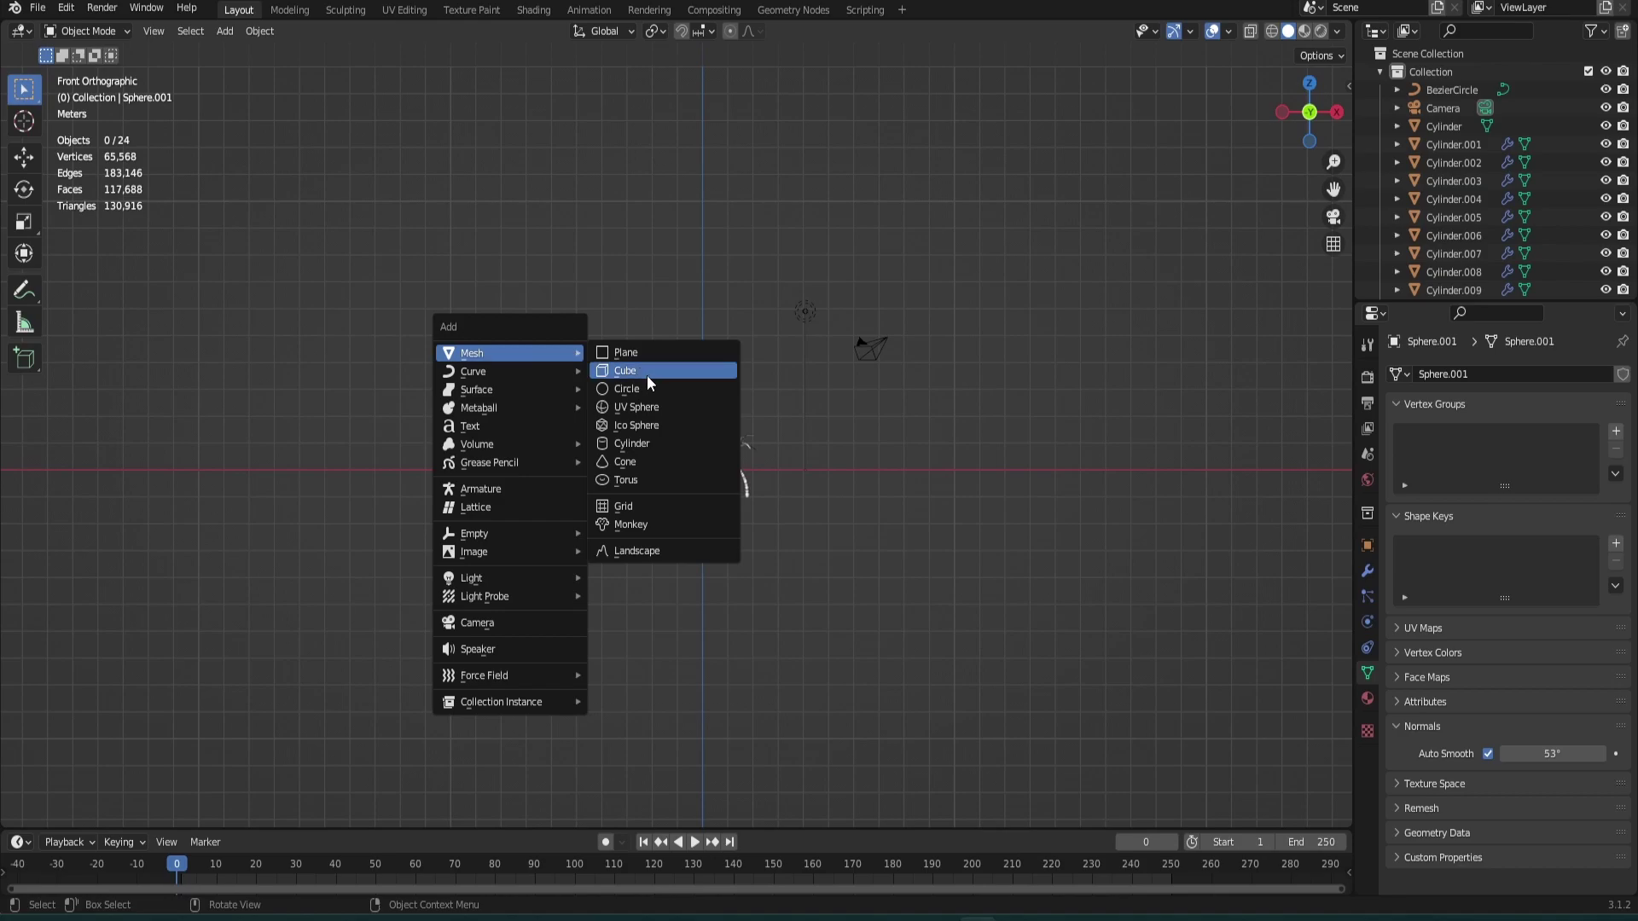
left_click(643, 408)
Step: Reduce the new sphere's segments and rings, and move it about -1.39 m in X and 1.5 m in Z
scroll(627, 416, "up", 5)
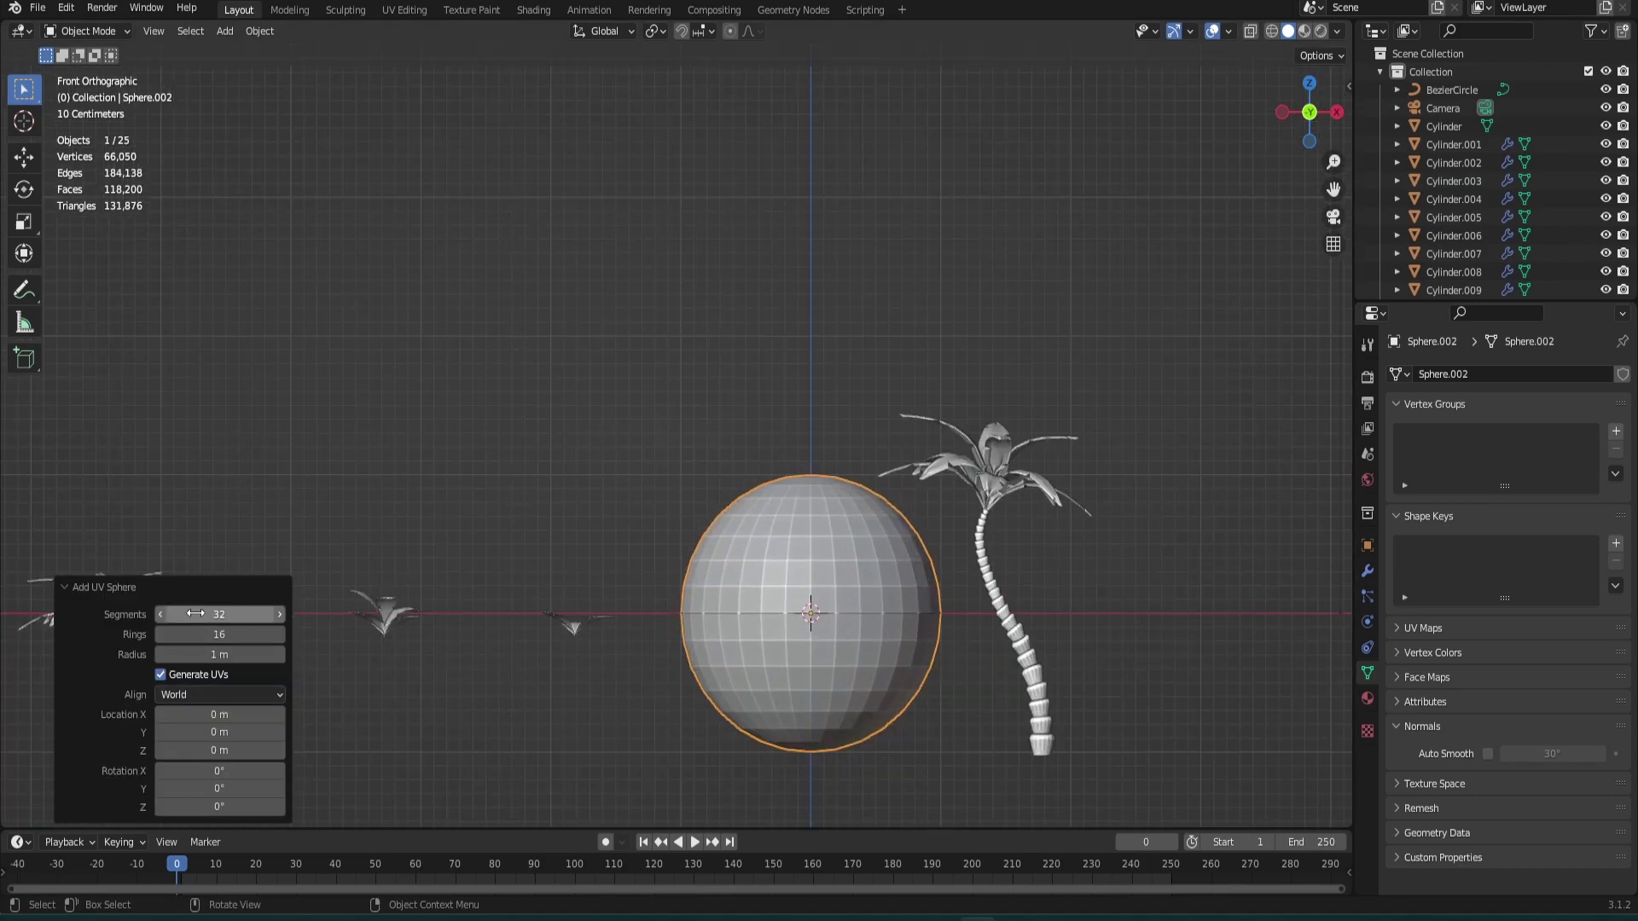
left_click_drag(197, 612, 172, 613)
middle_click_drag(683, 435, 718, 467)
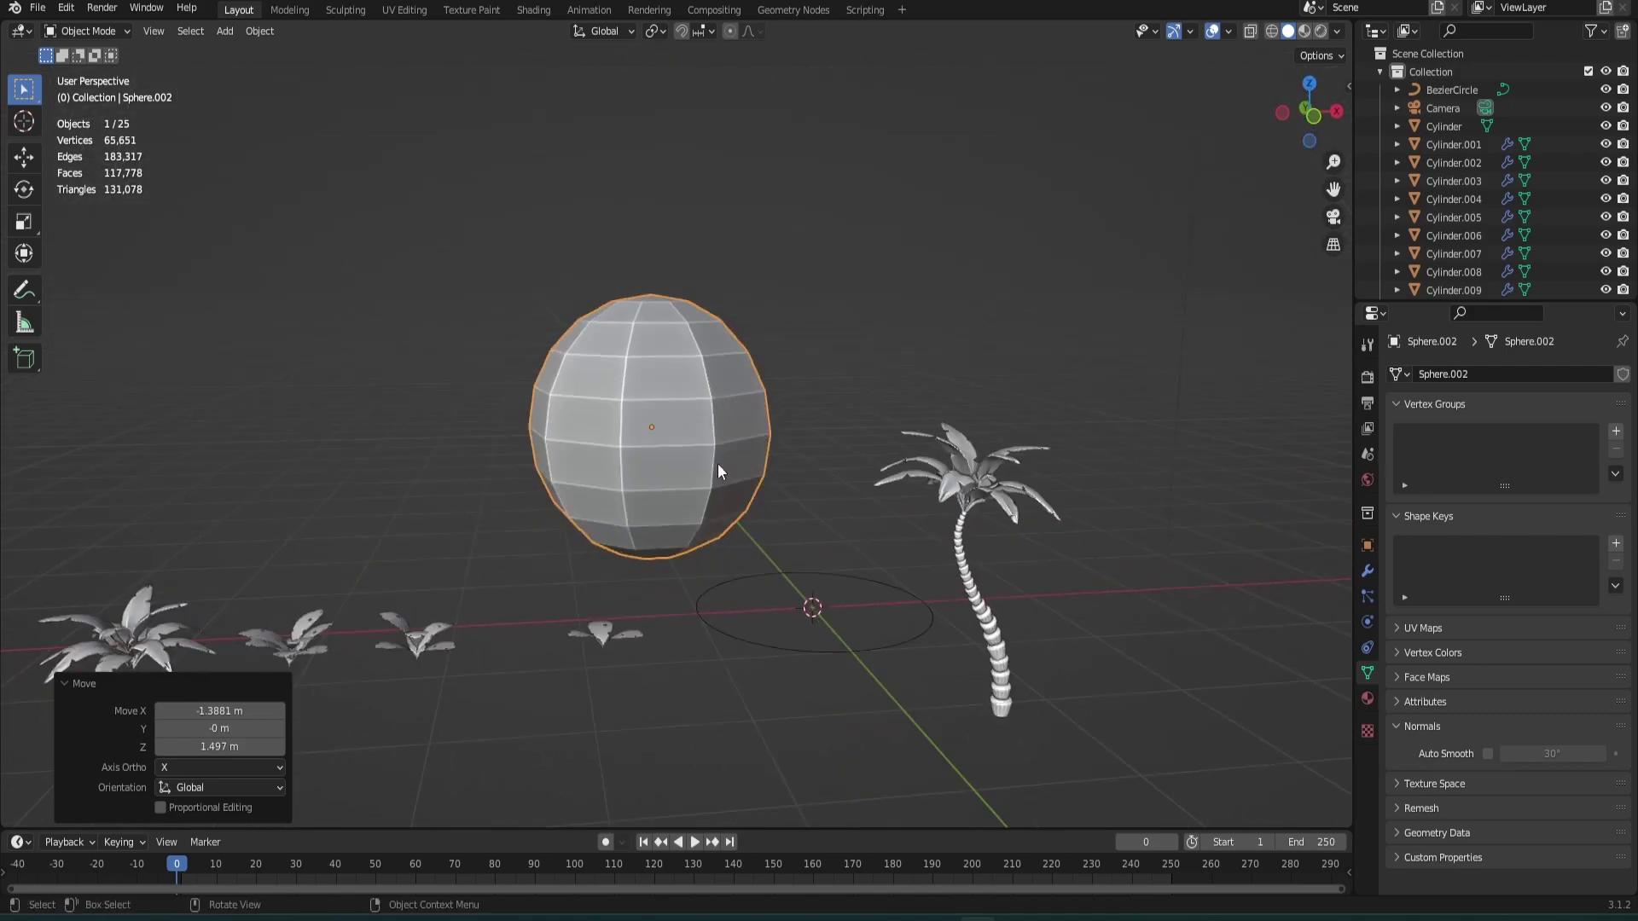
Step: Stretch the sphere slightly along Z into an egg shape and scale it uniformly by 0.631
key("s")
key("z")
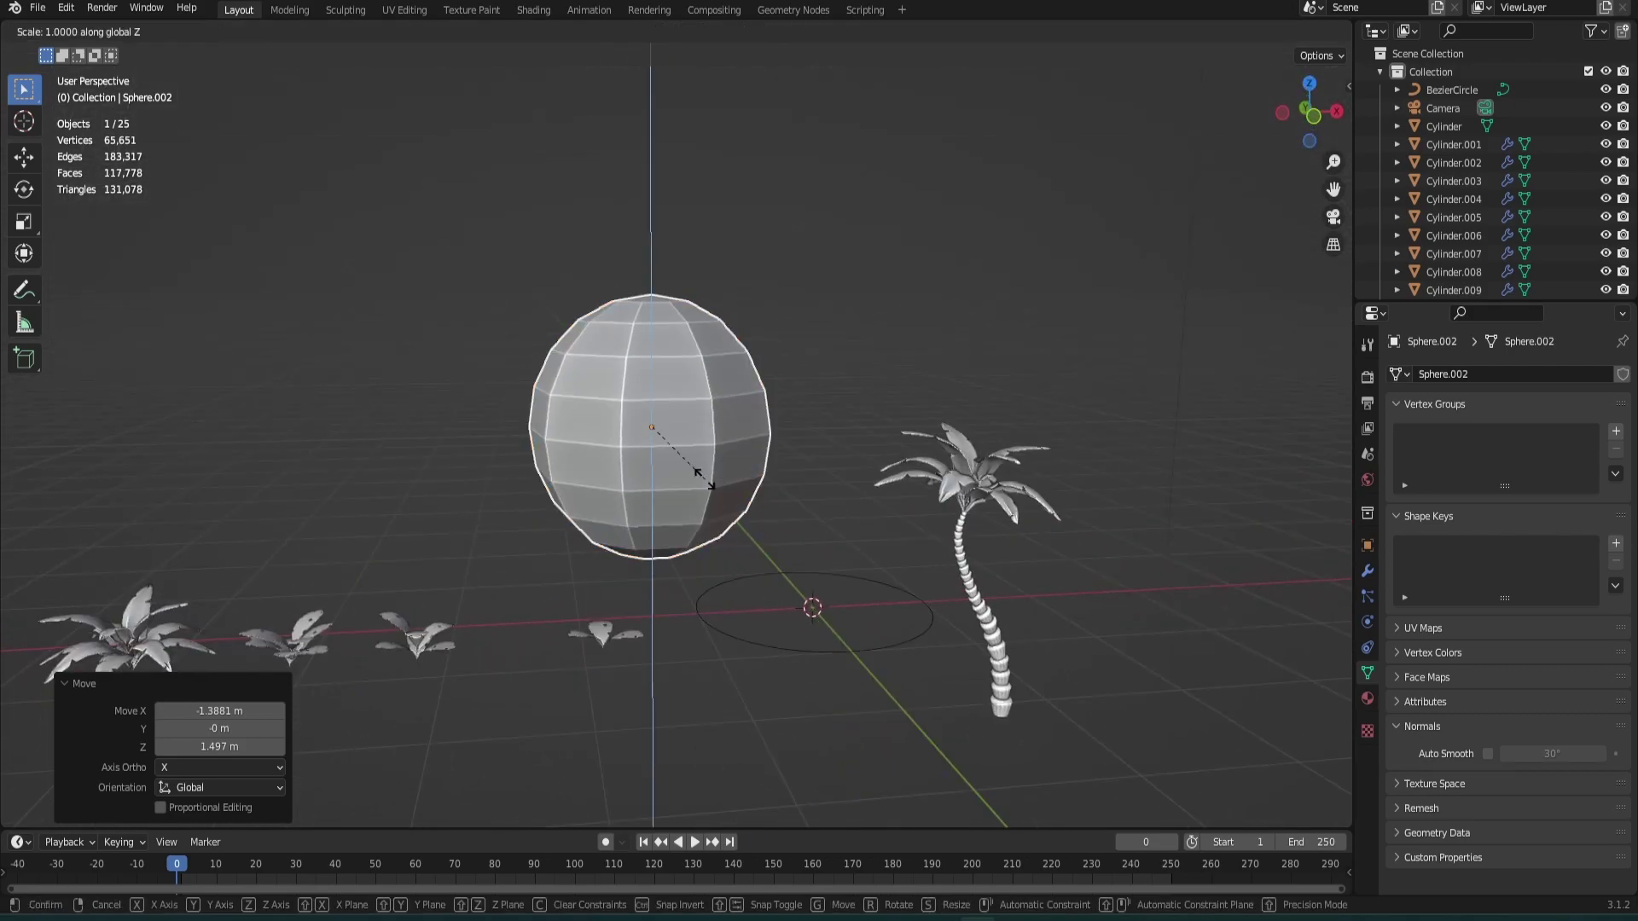
left_click(669, 476)
key("s")
left_click(734, 490)
scroll(746, 510, "up", 2)
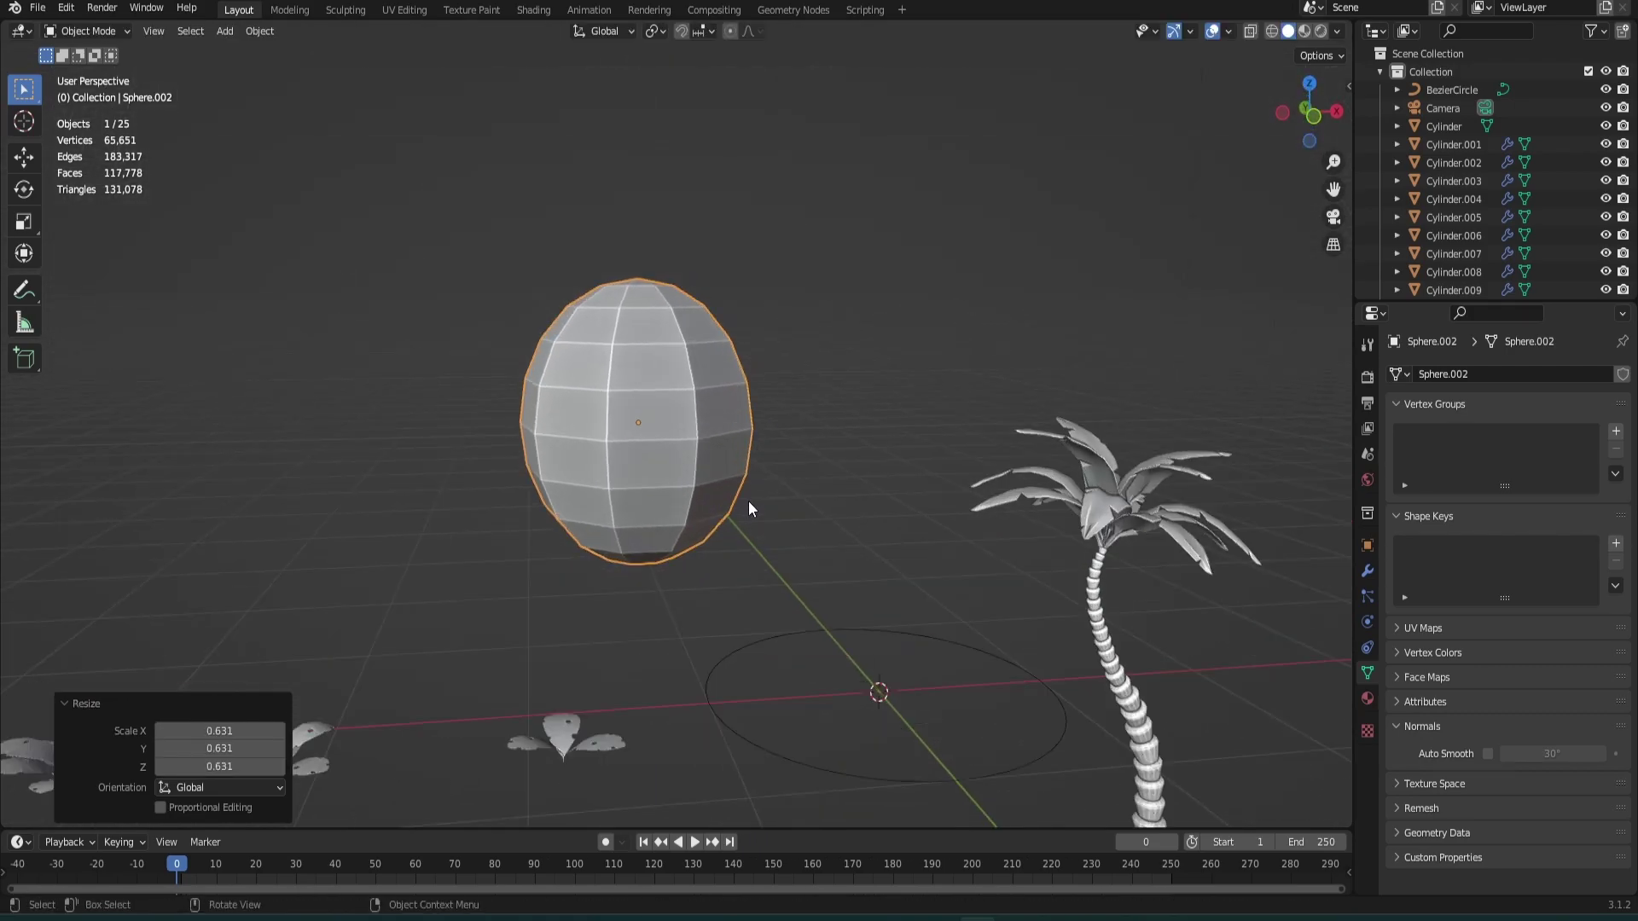
scroll(746, 510, "down", 1)
Step: Widen the sphere's middle edge loop by a scale of about 1.02 using smooth proportional editing
key("KP_1")
left_click(80, 32)
left_click(83, 72)
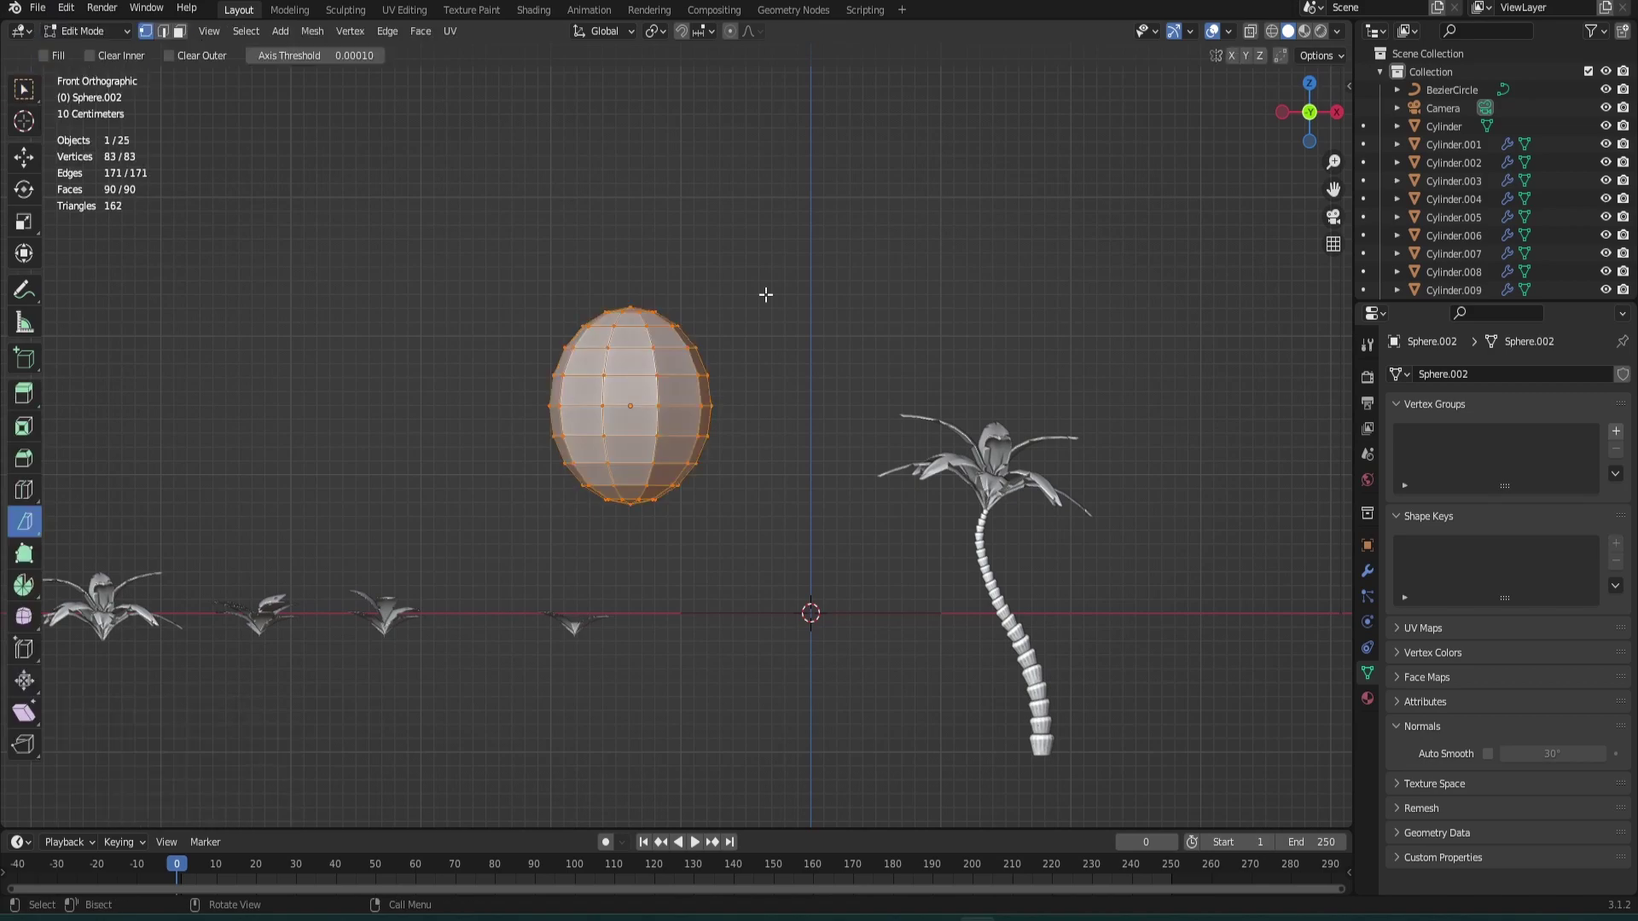
left_click(569, 419, "alt")
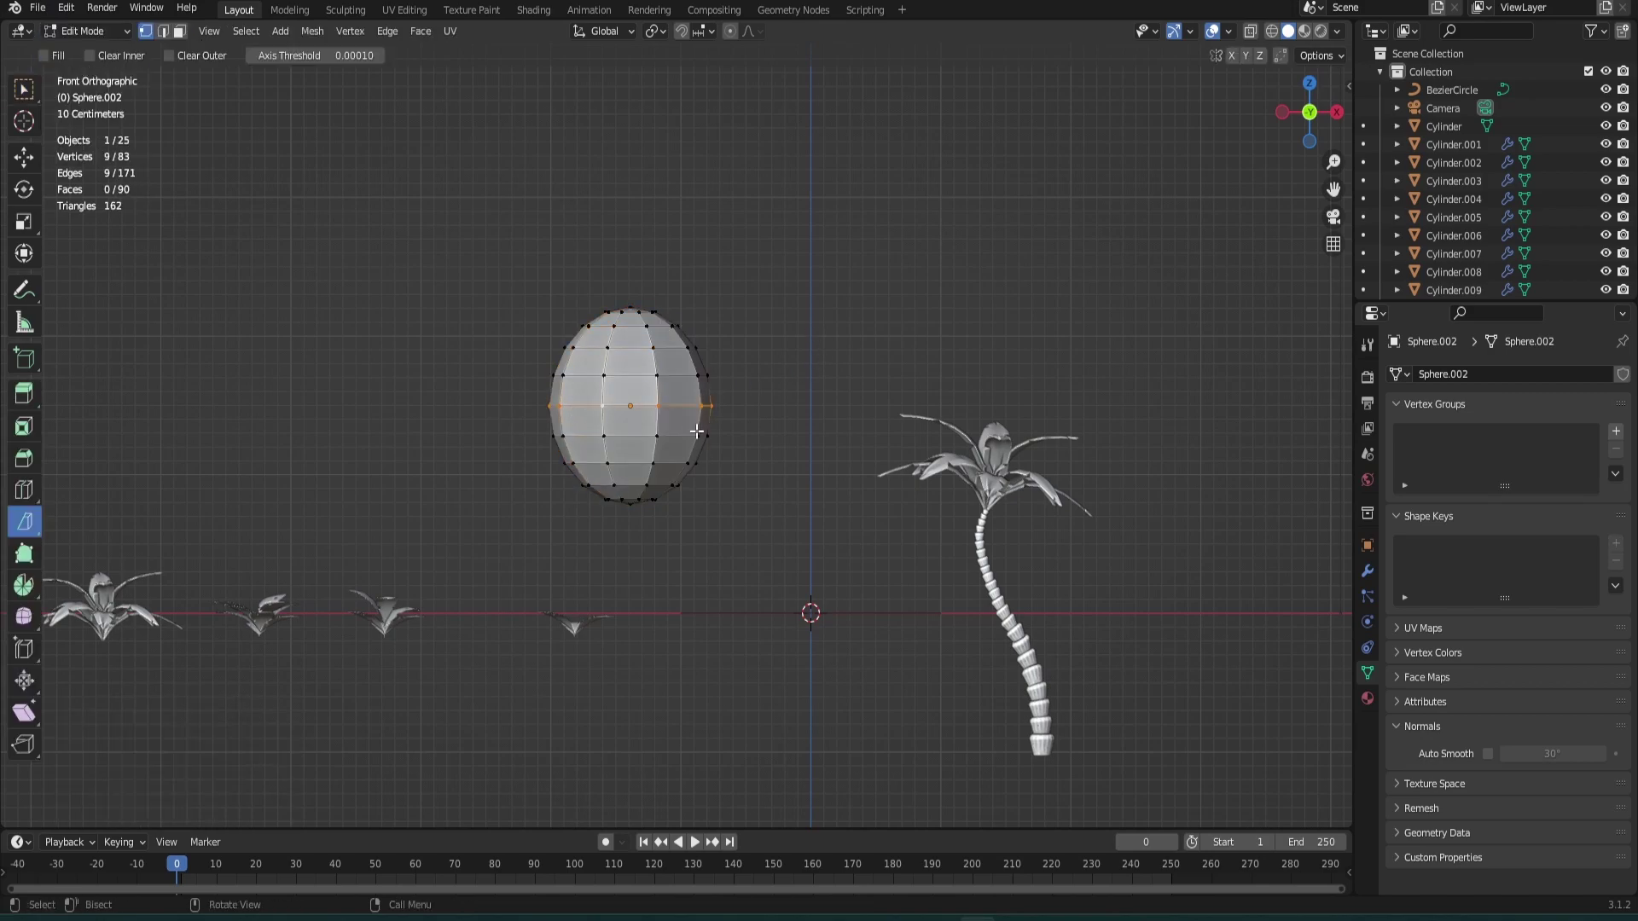
left_click(729, 32)
scroll(772, 550, "up", 1)
key("s")
scroll(786, 561, "up", 10)
scroll(786, 566, "down", 5)
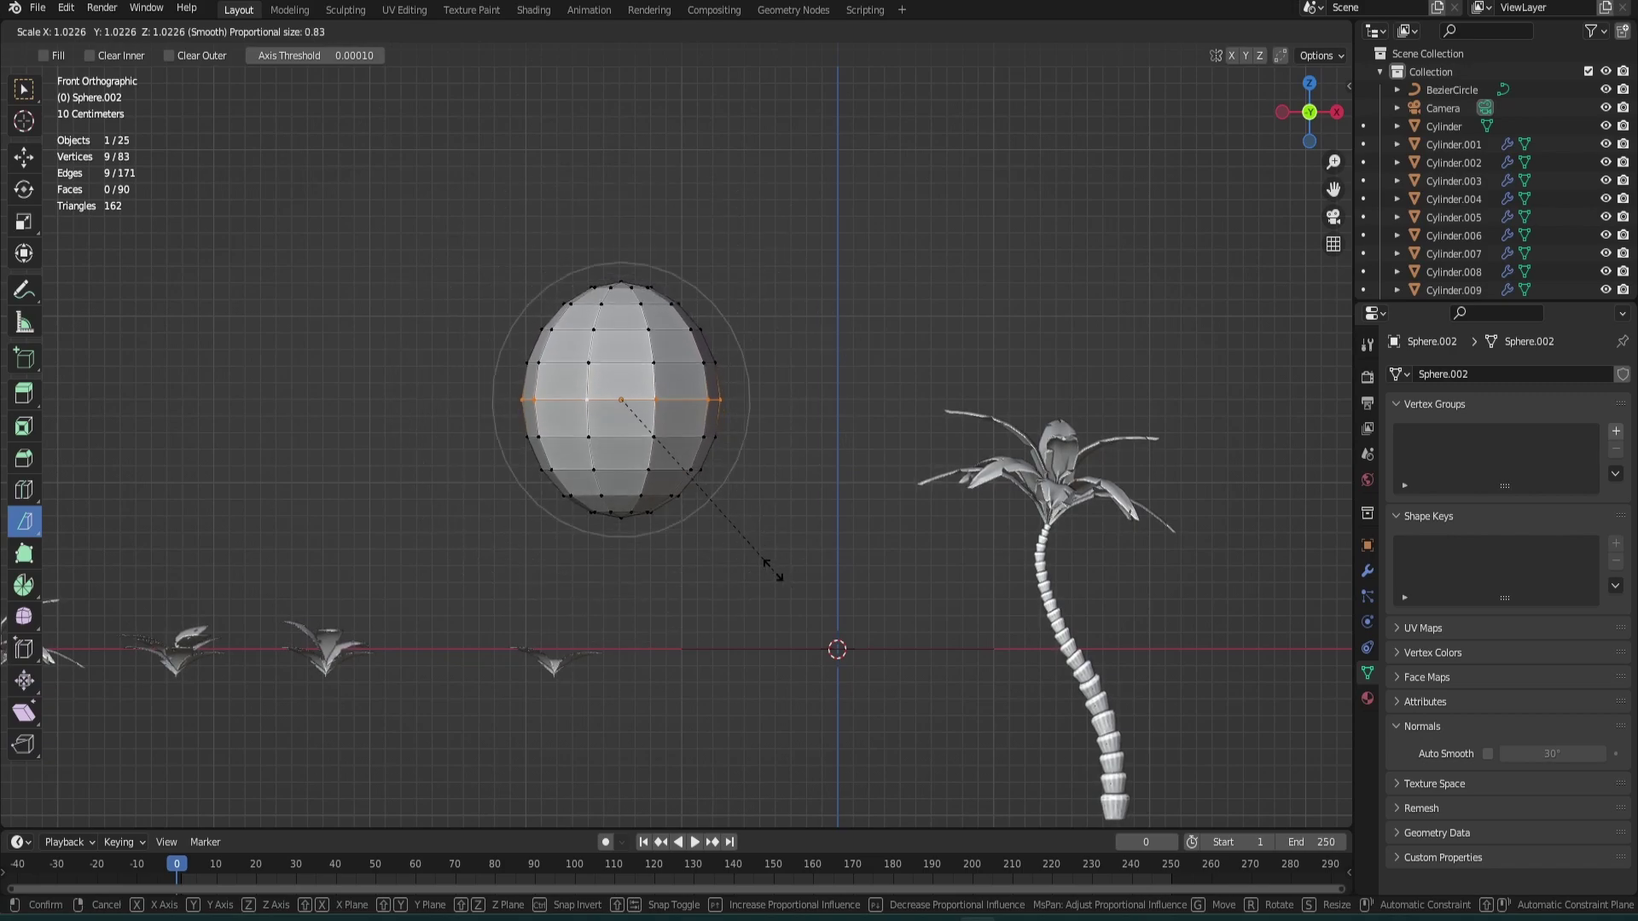
left_click(777, 572)
Step: Turn off proportional editing
mouse_move(776, 571)
middle_mouse_down()
mouse_move(719, 622)
mouse_move(808, 486)
middle_mouse_up()
key("z")
left_click(993, 503)
middle_click_drag(994, 503, 897, 494)
key("a")
key("q")
left_click(780, 264)
key("o")
scroll(778, 464, "up", 2)
Step: Duplicate the whole sphere mesh in place and scale the copy by 0.444
key("a")
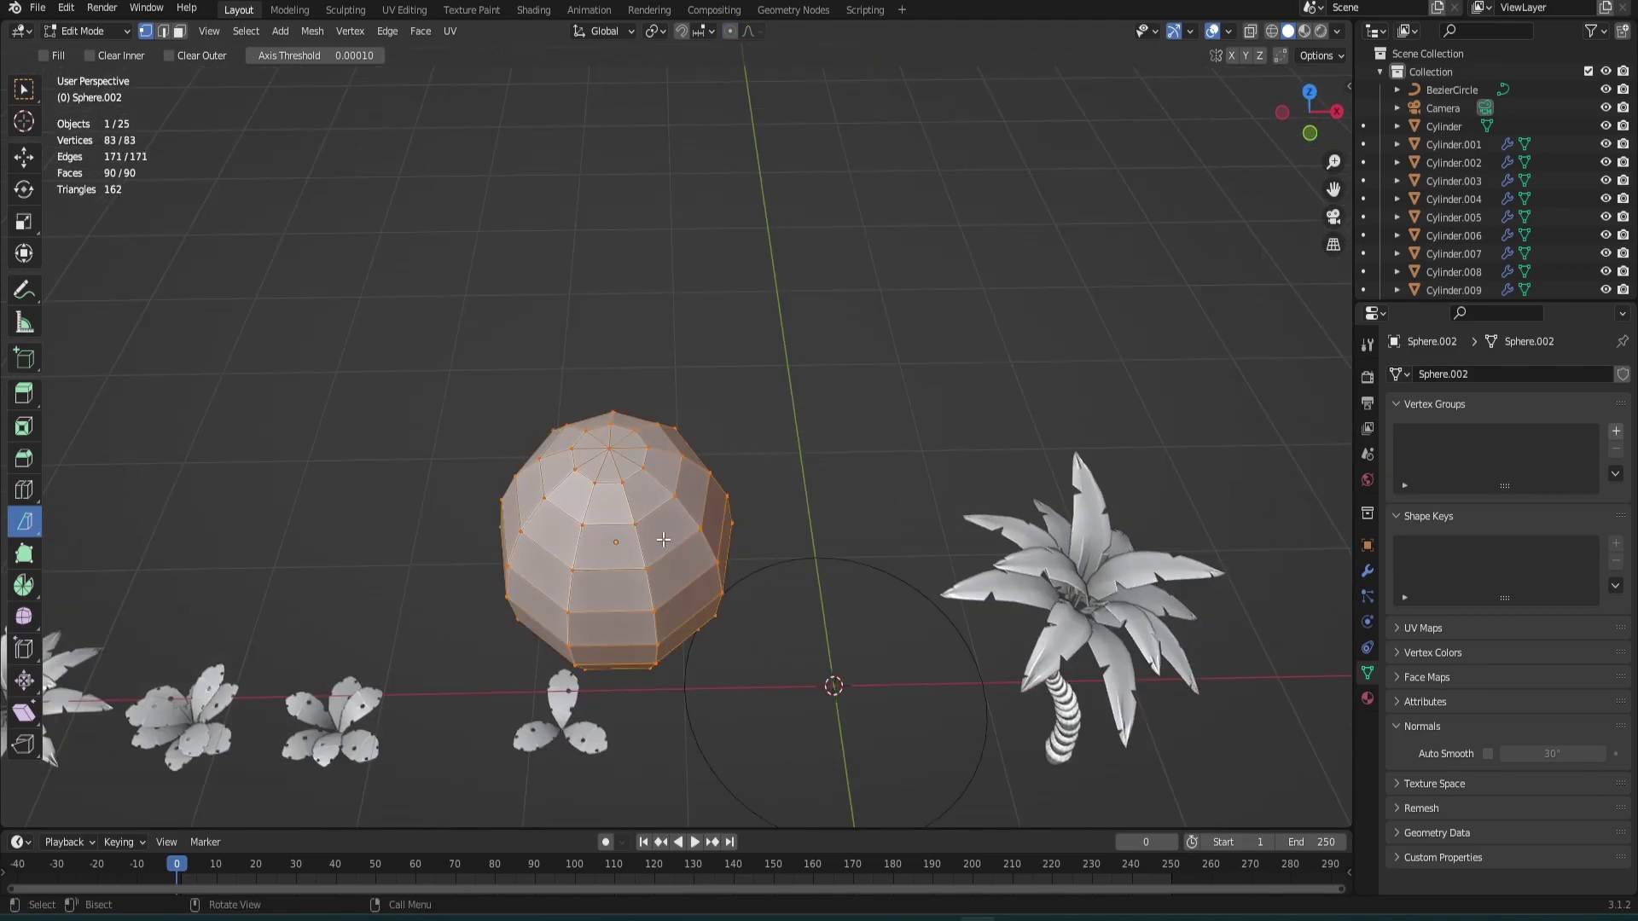
right_click(855, 536)
key("KP_1")
key("KP_7")
key("s")
left_click(758, 499)
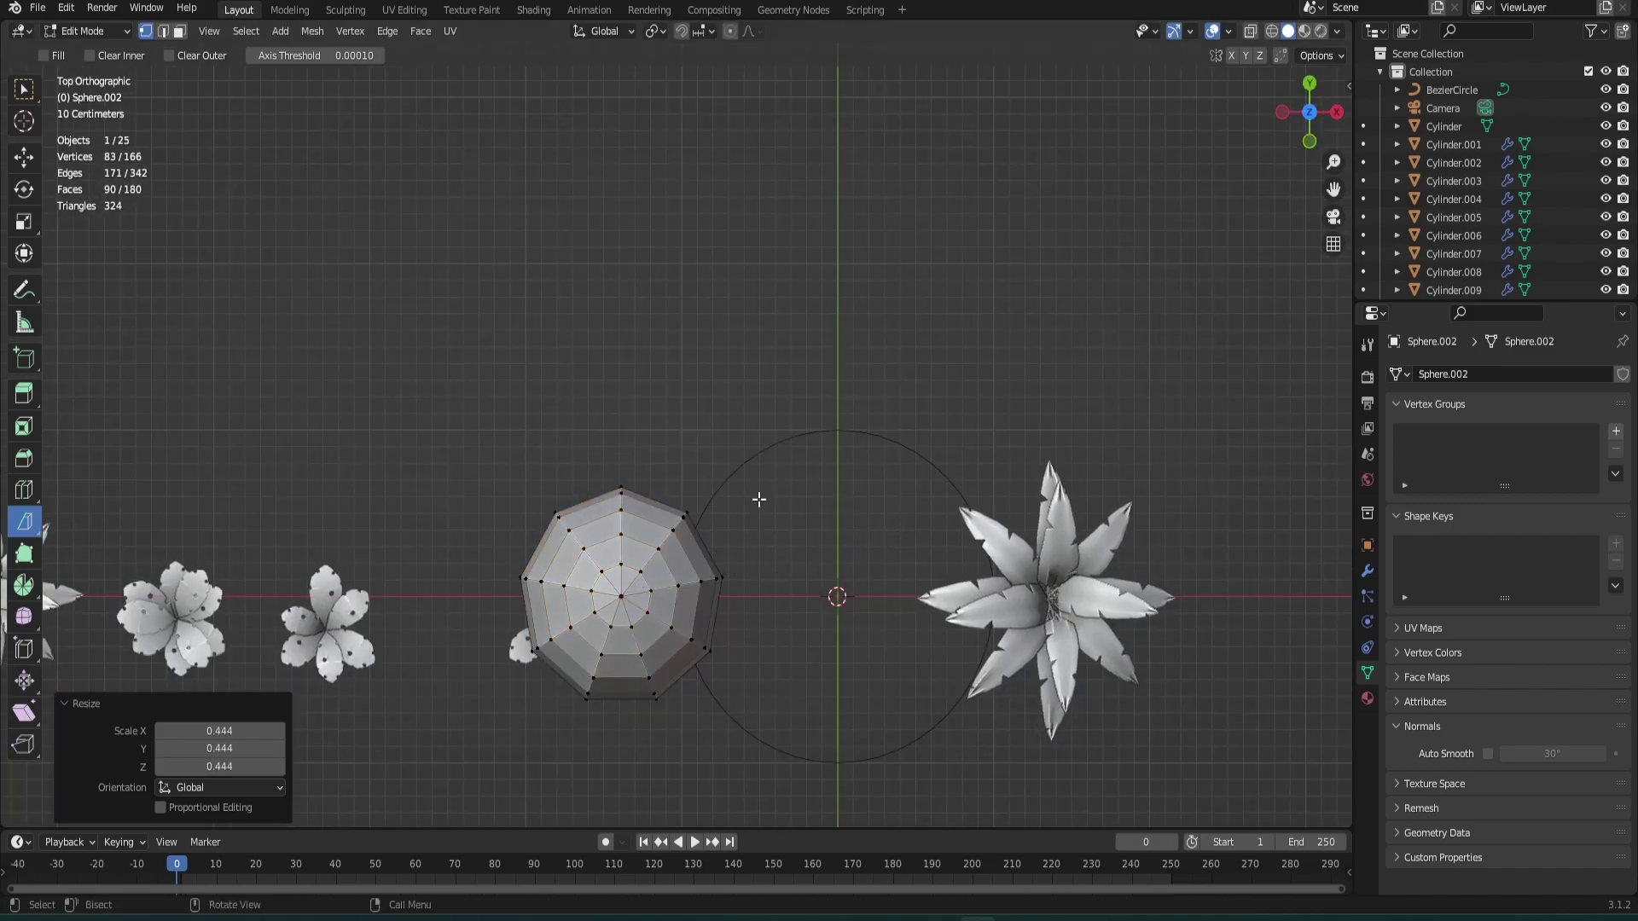
Step: Move the small sphere copy onto the top of the large sphere and scale it by 0.646
scroll(787, 534, "up", 1)
key("KP_1")
key("g")
left_click(808, 410)
key("s")
left_click(794, 309)
key("g")
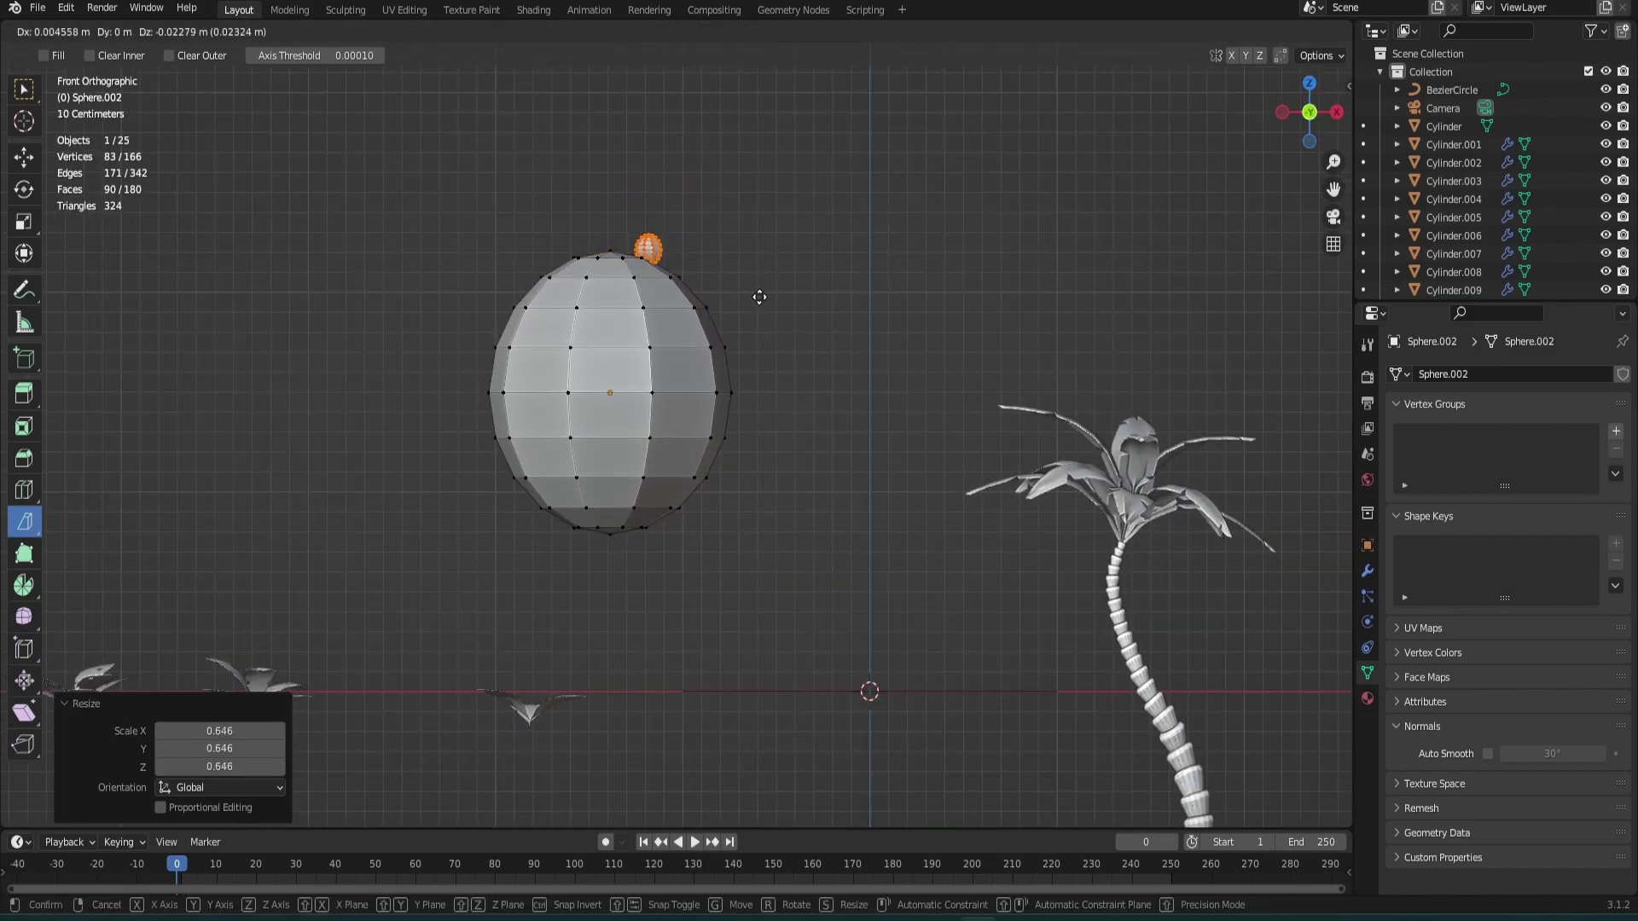
left_click(757, 308)
Step: Enlarge the small sphere slightly and shift it about -0.107 m in X, close to the large sphere's top pole
key("KP_5")
key("KP_7")
scroll(765, 358, "up", 3)
middle_click_drag(808, 546, 903, 195, "shift")
scroll(925, 230, "up", 3)
key("s")
left_click(1091, 333)
key("g")
left_click(1078, 375)
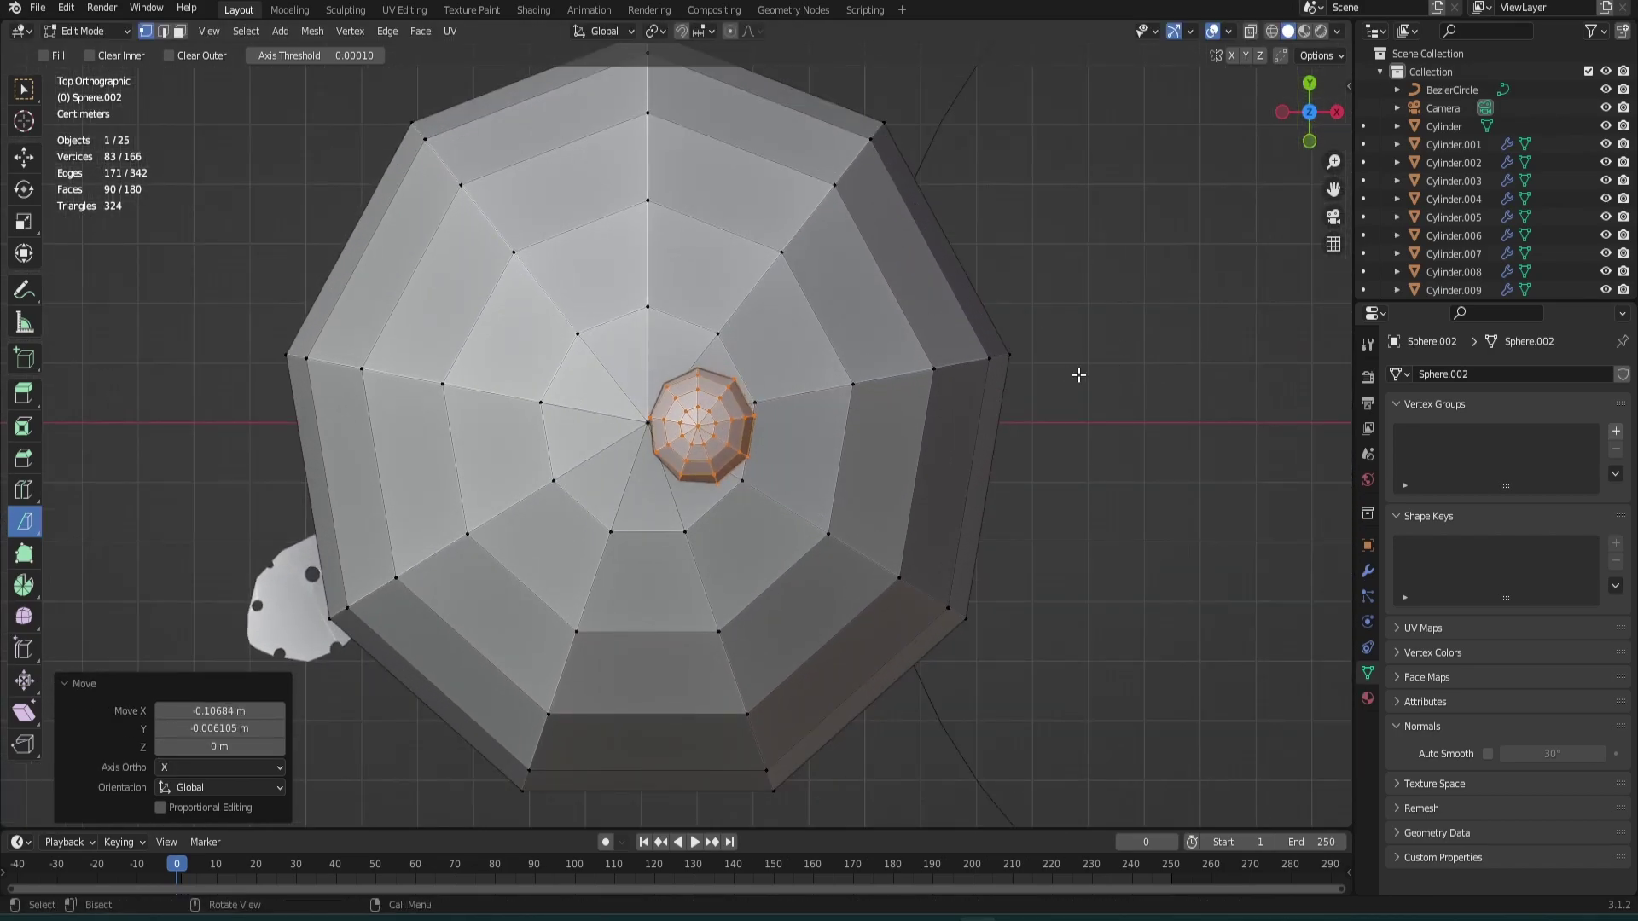
Step: Rotate the small sphere about 4.65° around Z and move it about 0.032 m in X and -0.018 m in Z
key("r")
left_click(1060, 408)
key("KP_1")
scroll(1041, 385, "down", 6)
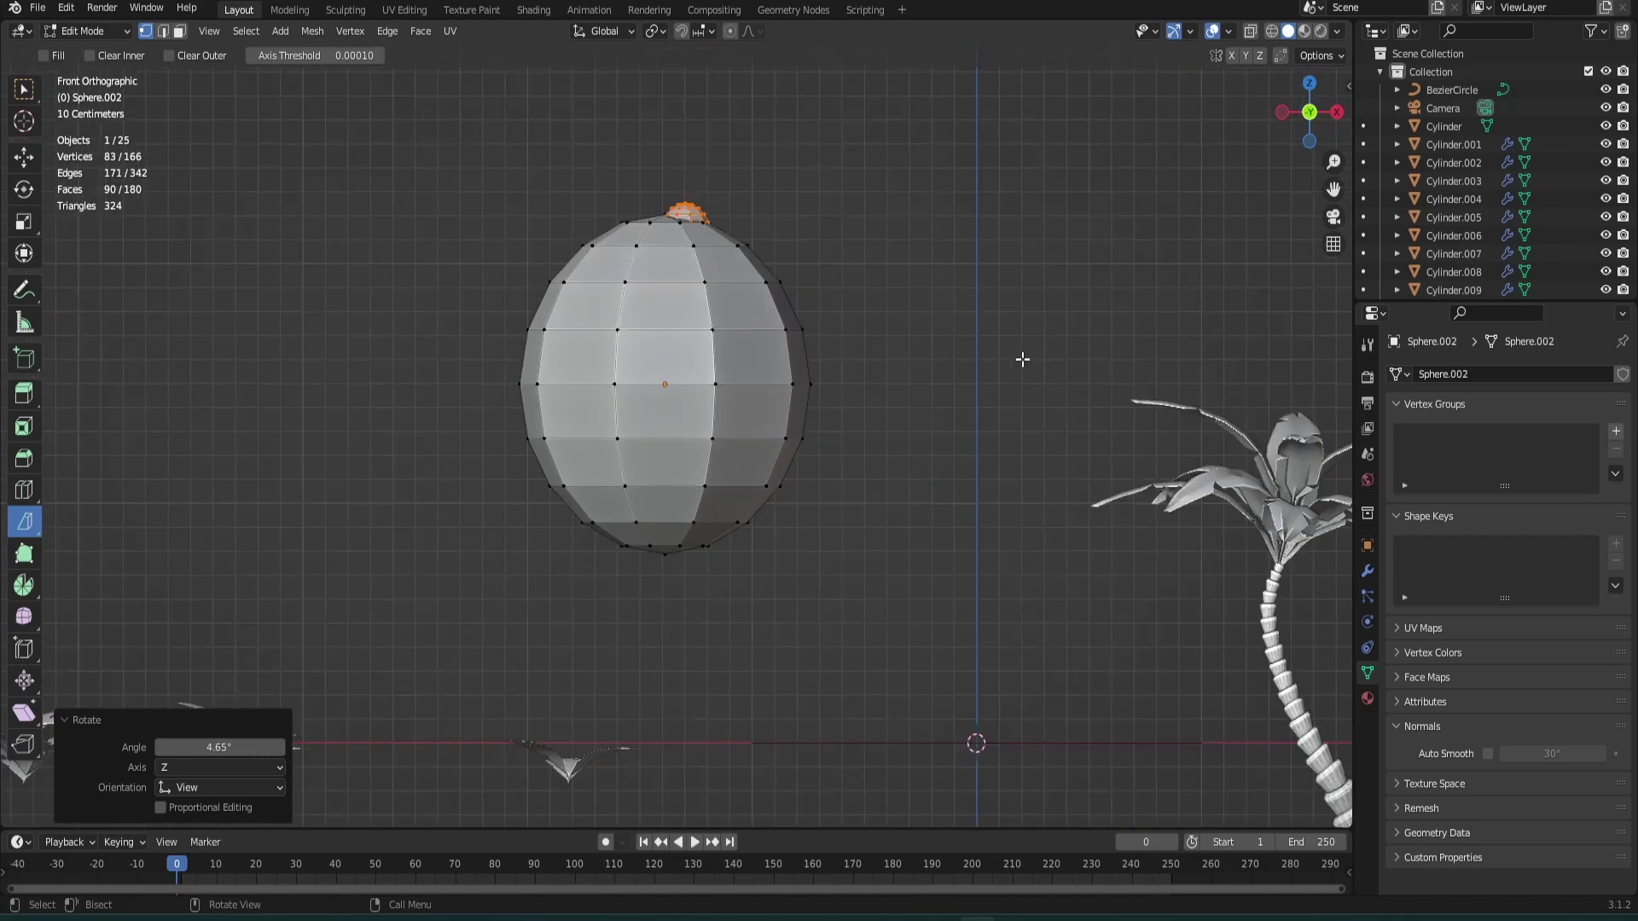
key("g")
left_click(976, 416)
Step: Duplicate the small sphere about -0.237 m in X, across the top pole, and rotate the copy about -25.8°
key("KP_7")
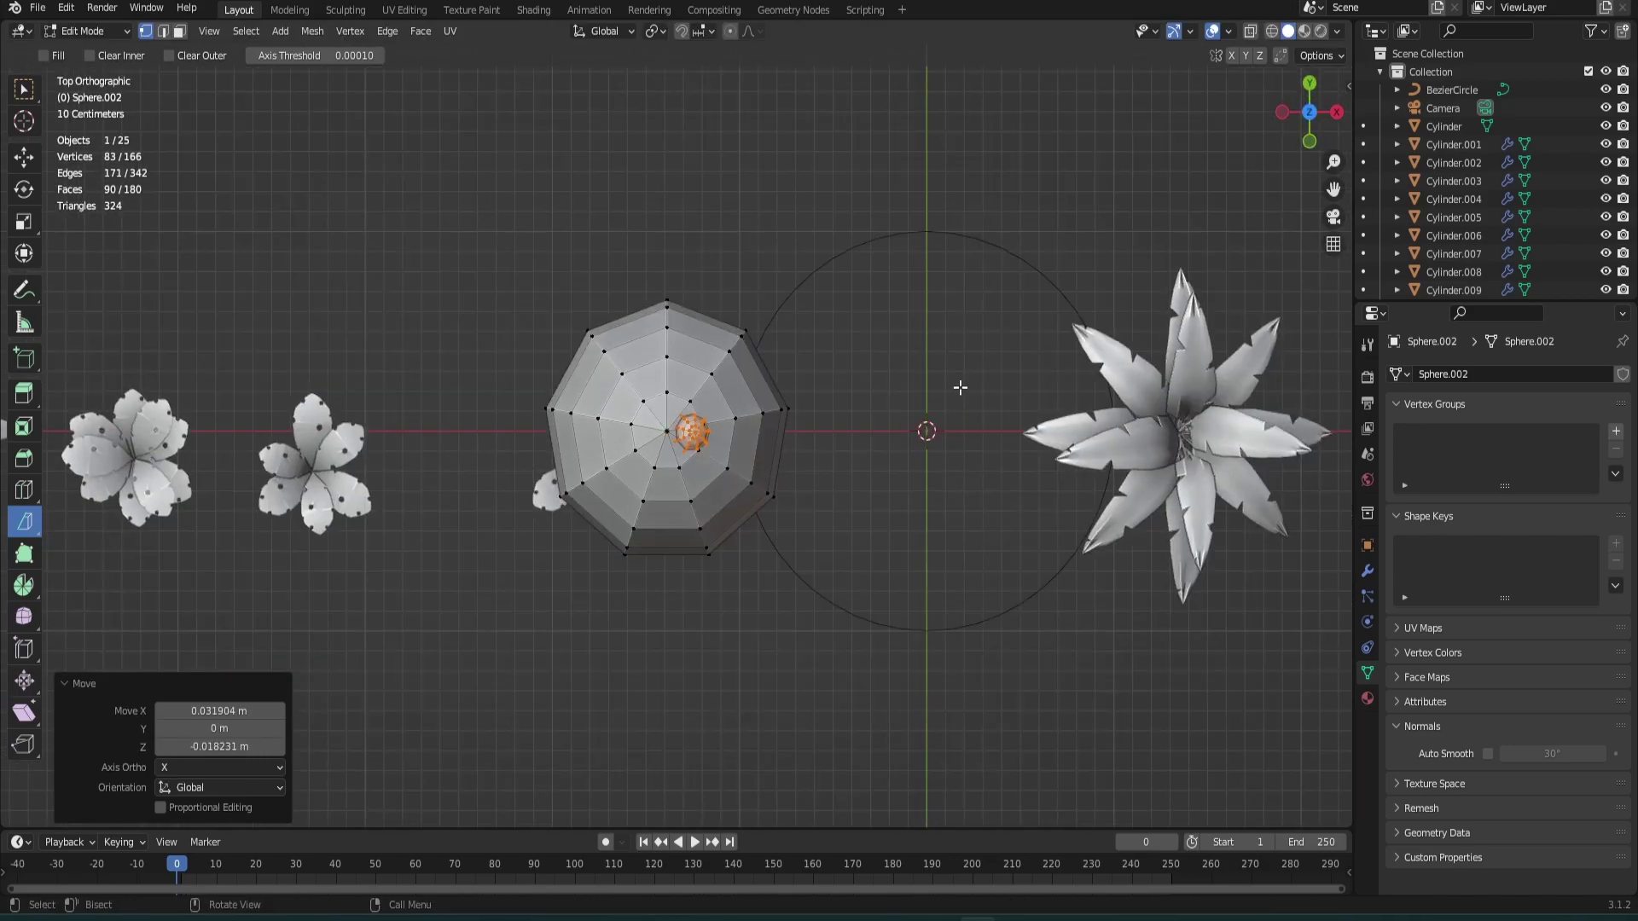
scroll(958, 384, "up", 2)
key("shift+d")
left_click(877, 382)
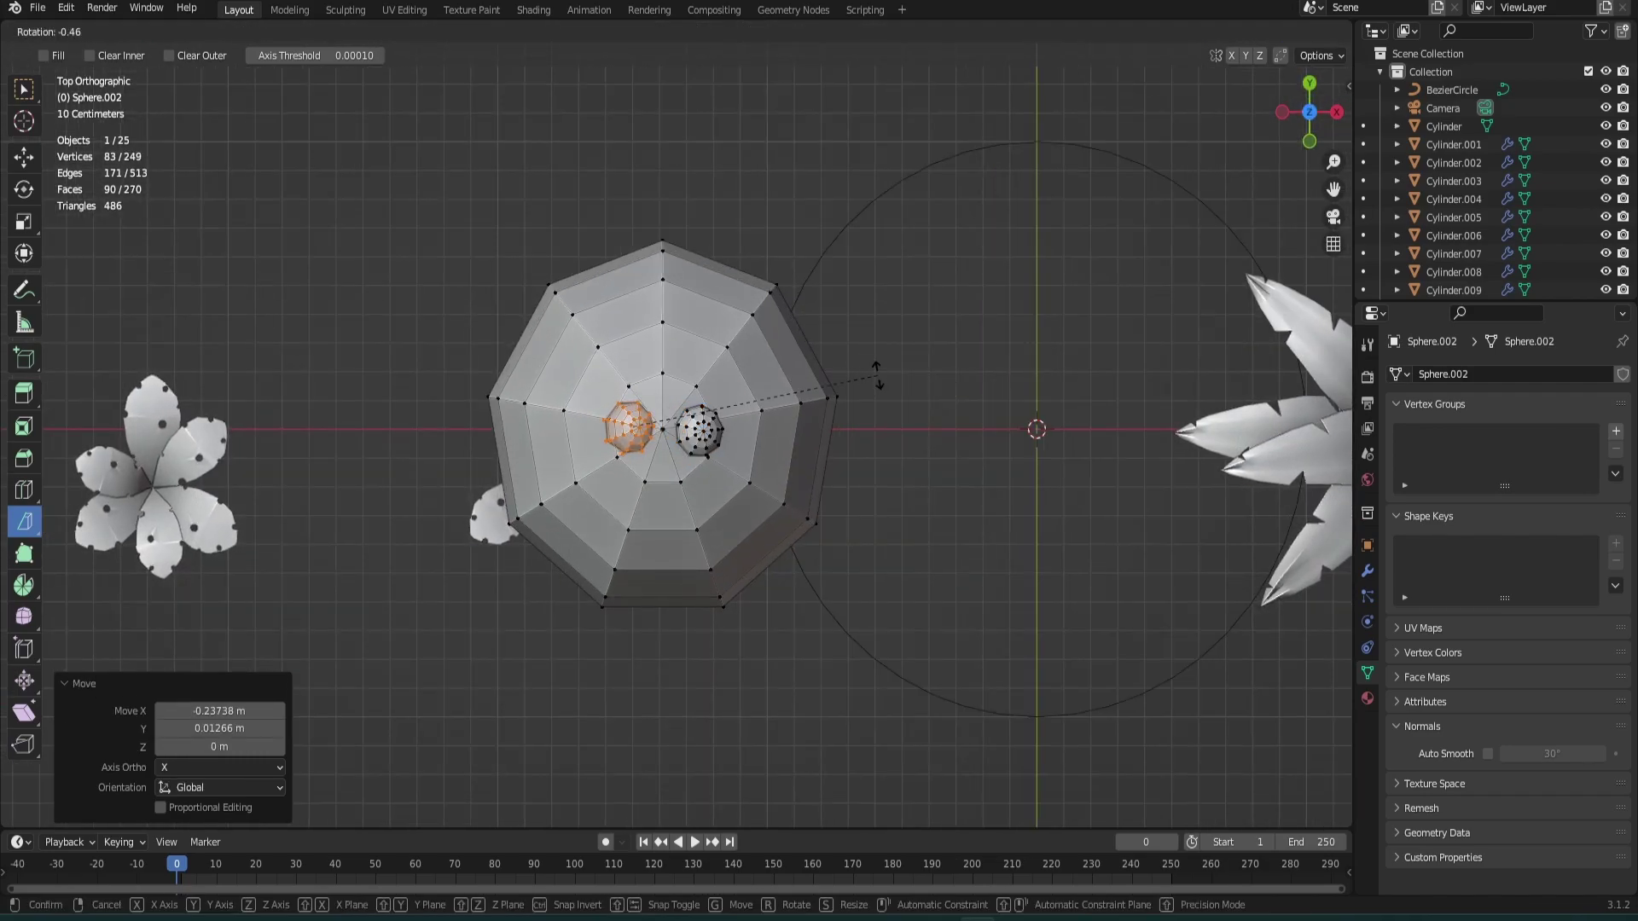
key("KP_1")
key("r")
left_click(871, 232)
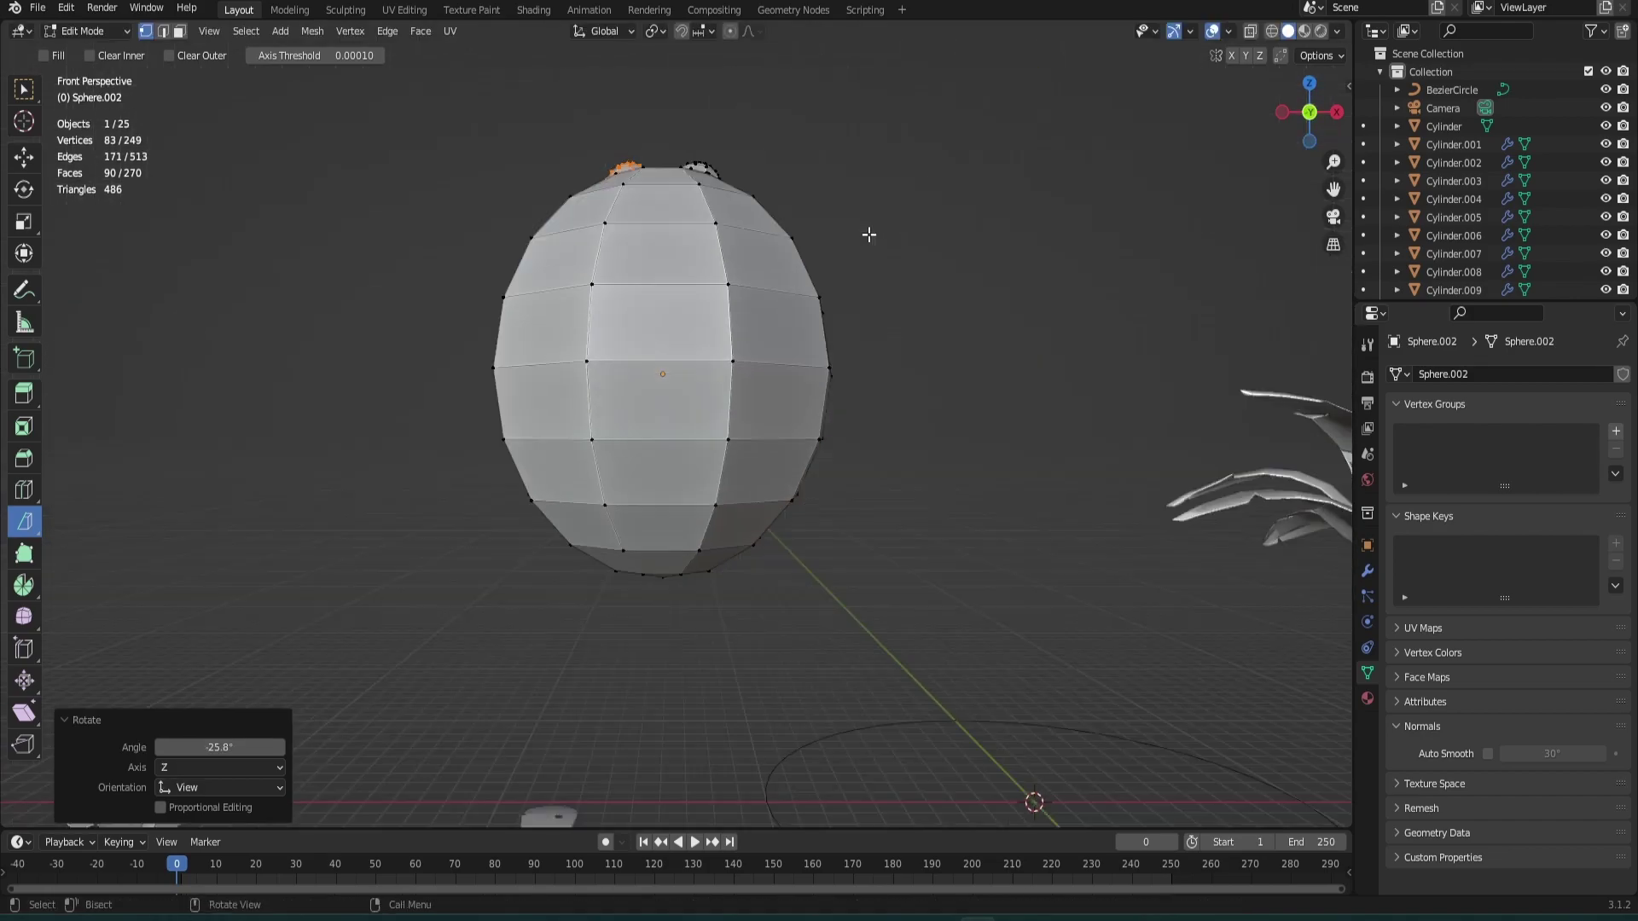
Step: Duplicate a third small sphere about 0.108 m in X and -0.212 m in Y, and separate the three small spheres into their own object
key("KP_7")
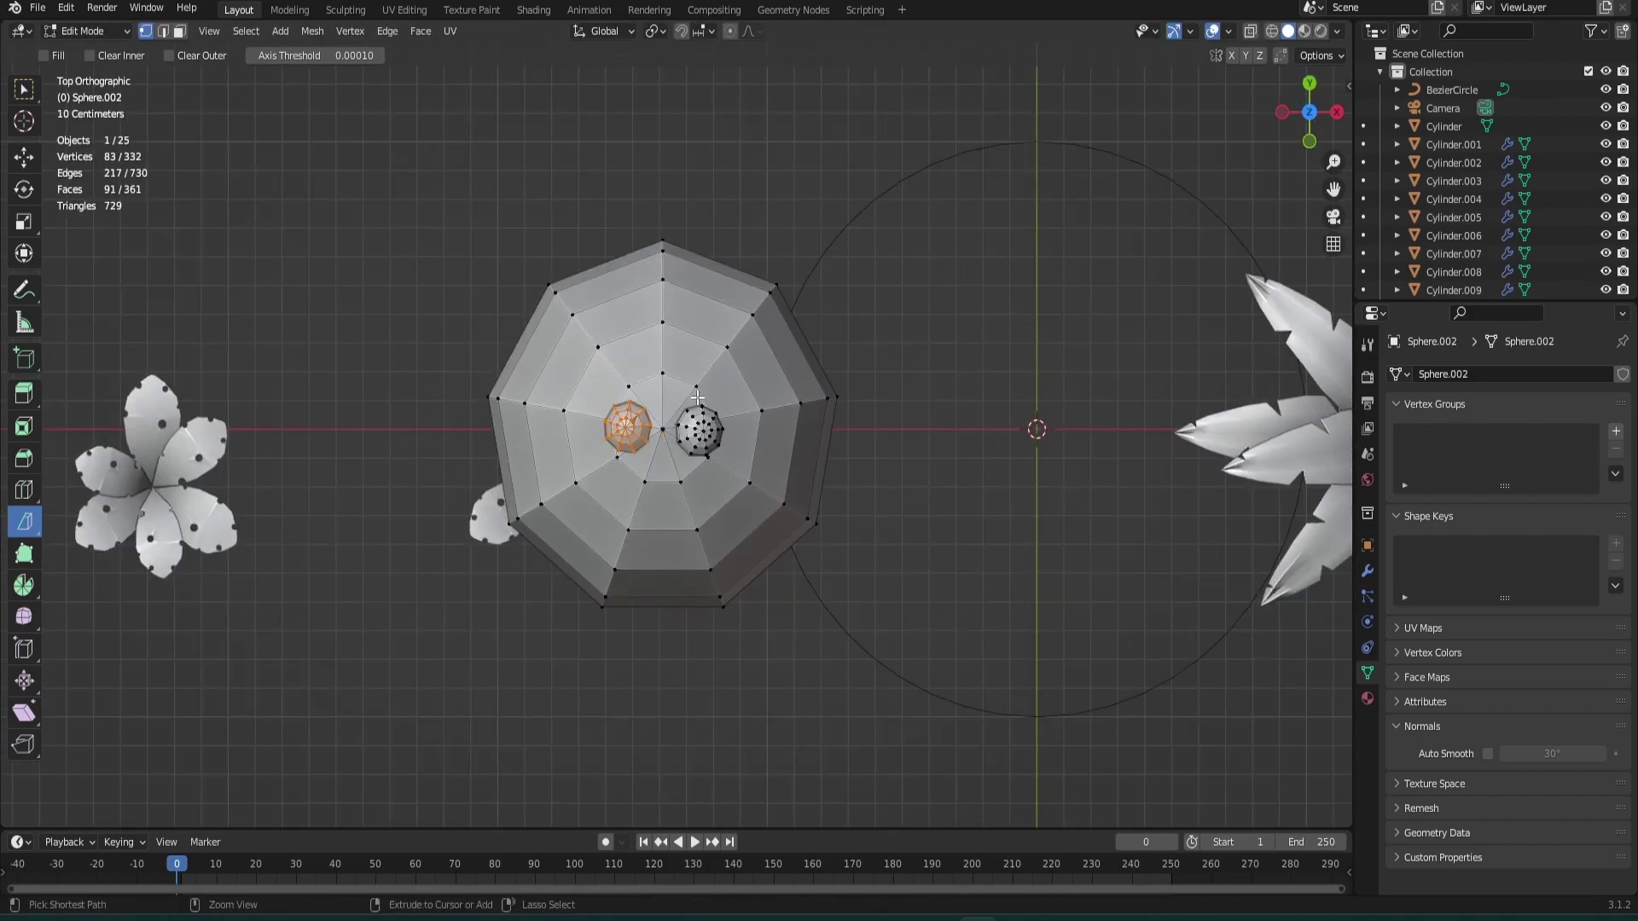
key("g")
left_click(716, 464)
key("KP_1")
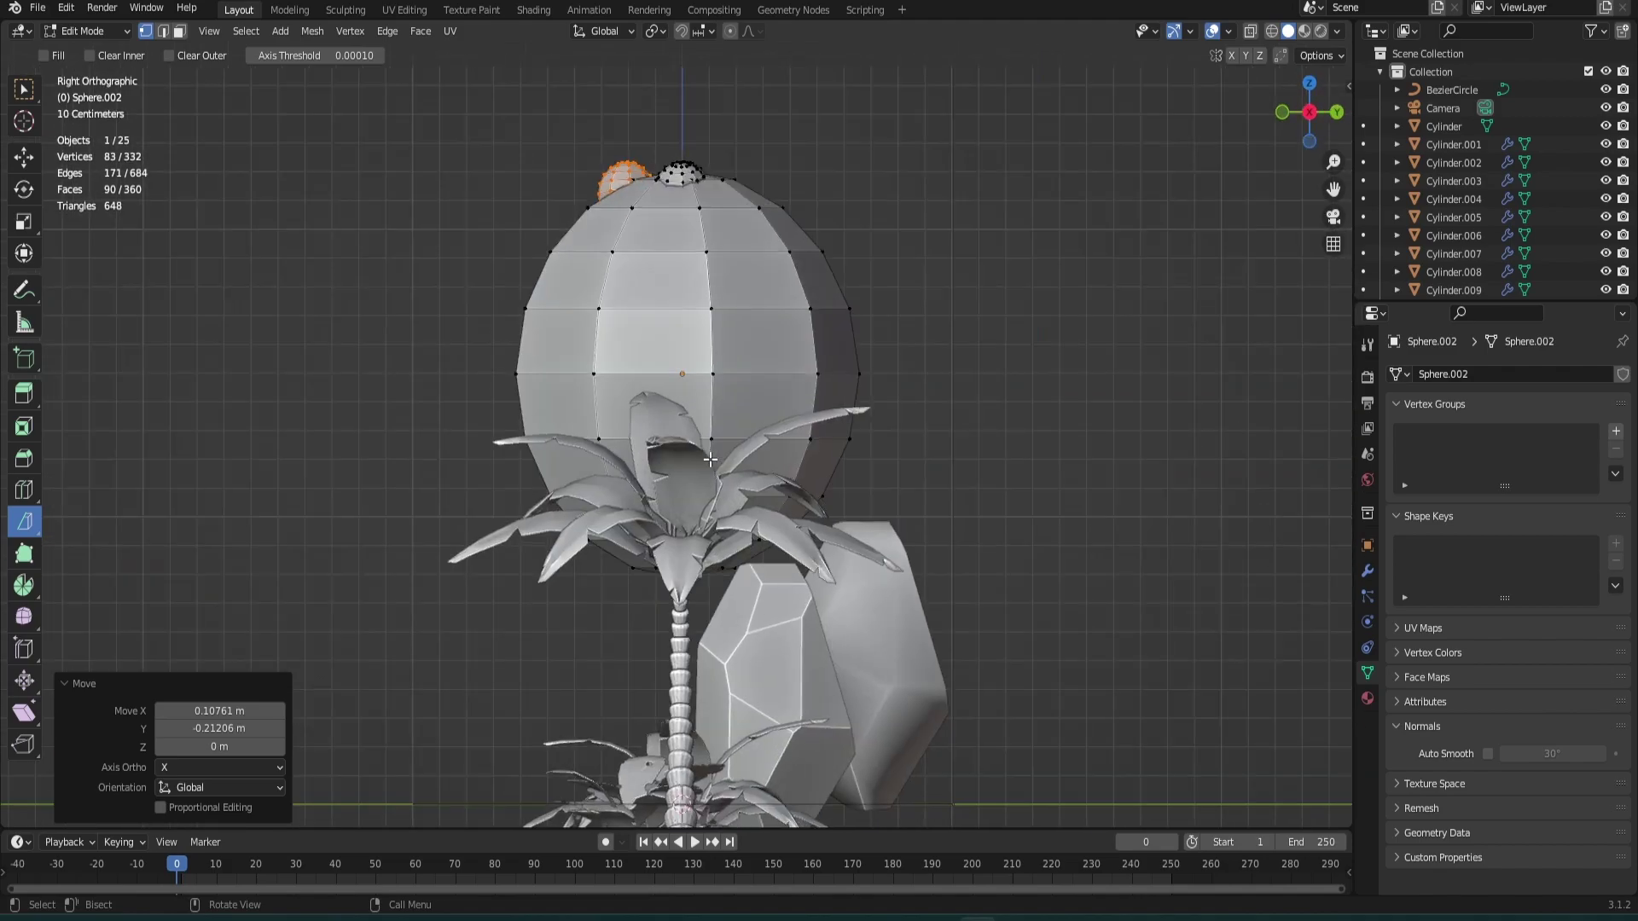
key("KP_7")
key("Tab")
Step: Subtract the small spheres from the large one with an applied Difference Boolean, and move the large sphere about 0.66 m in X and 0.39 m in Y
left_click(1368, 568)
left_click(1460, 375)
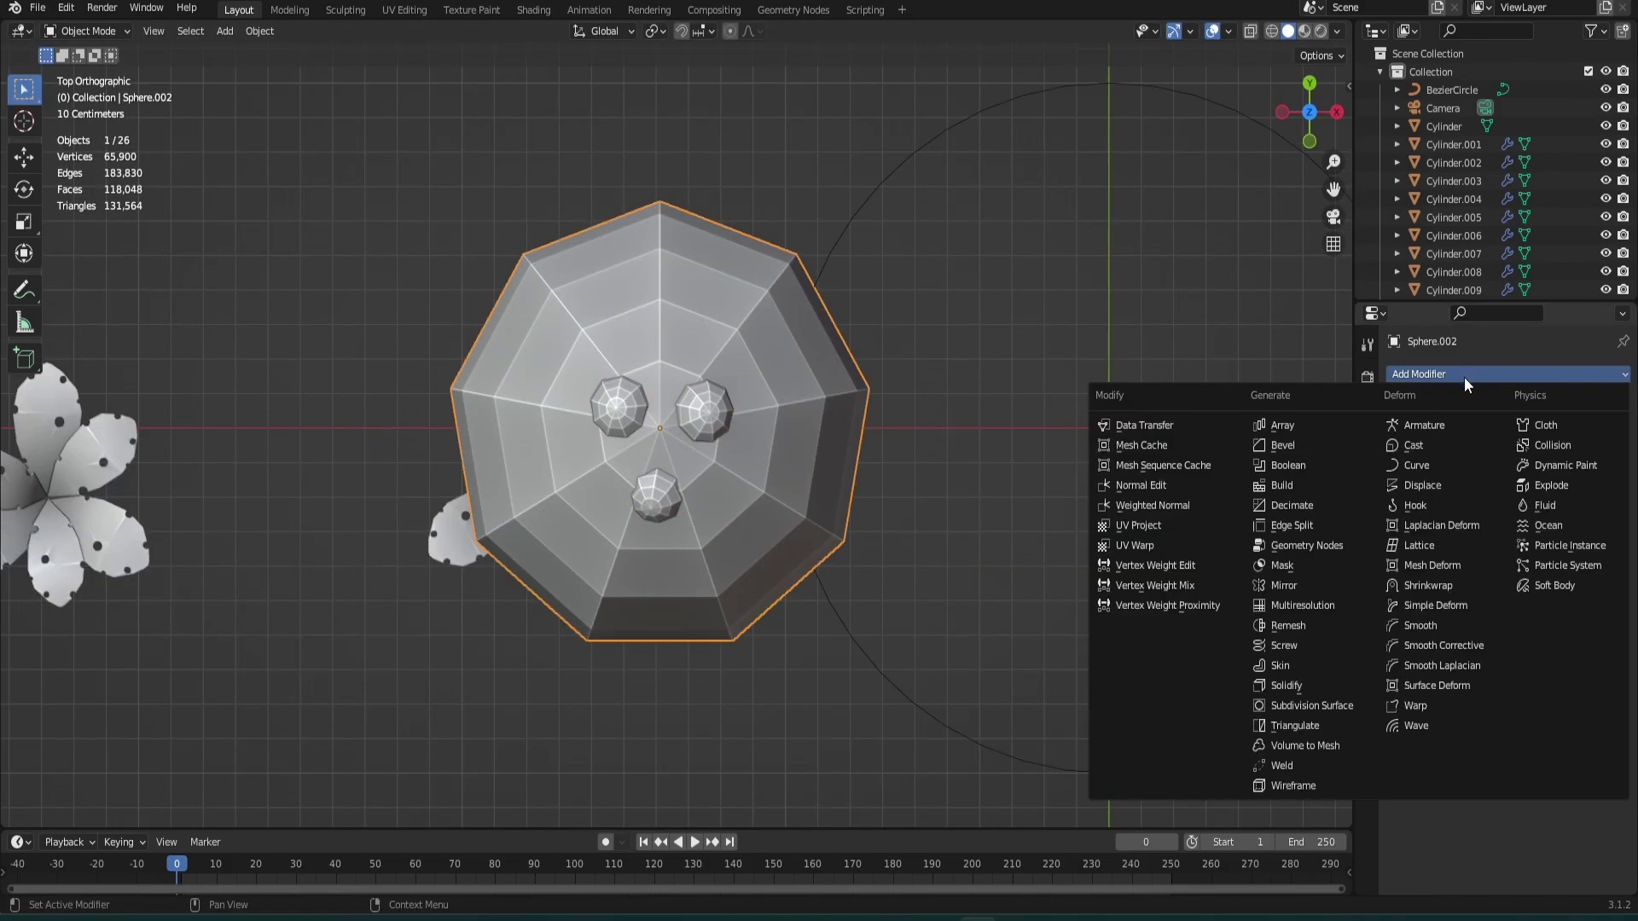
left_click(1295, 465)
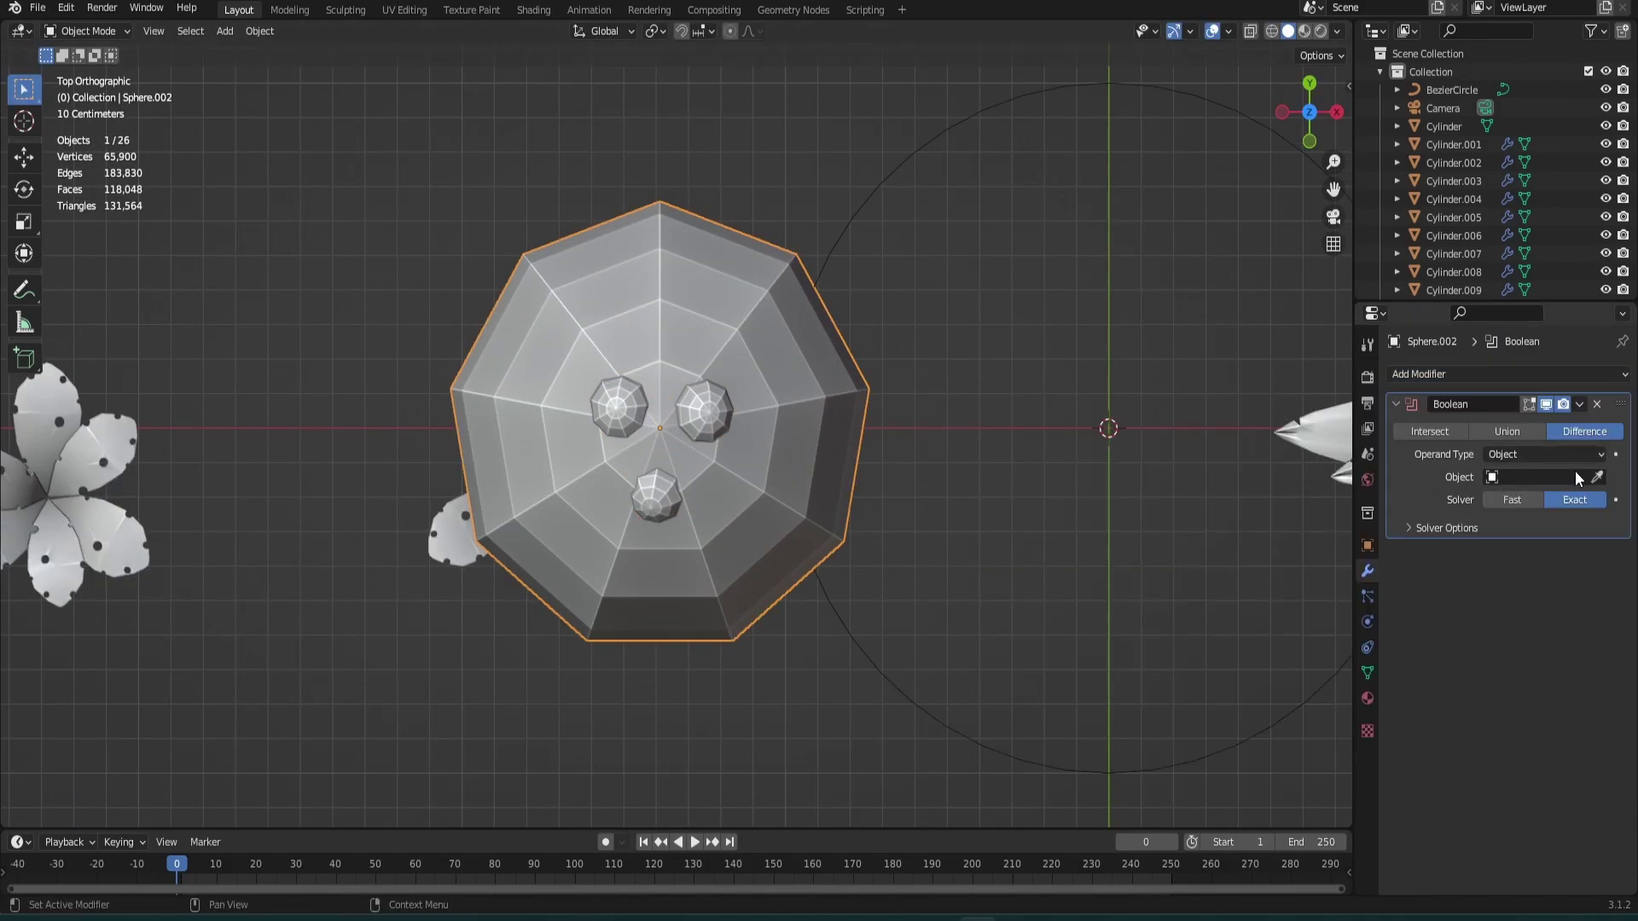
left_click(1579, 403)
left_click(1484, 424)
key("g")
left_click(994, 266)
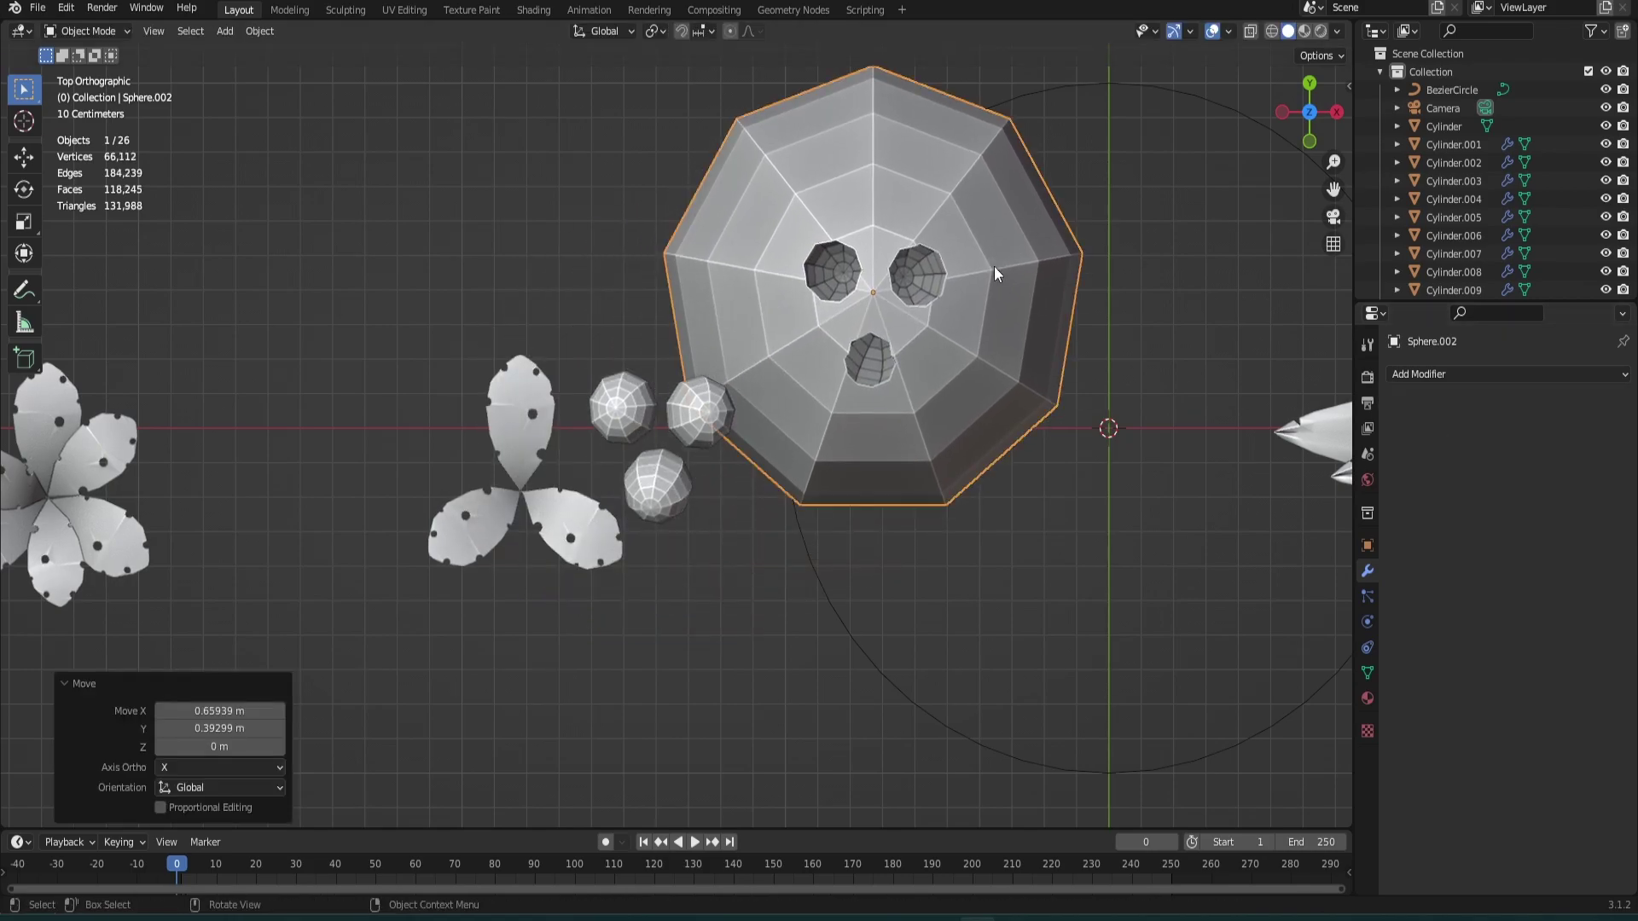
Step: Shade the large sphere smooth and enable Auto Smooth for its normals
middle_click_drag(994, 266, 1215, 627)
right_click(744, 305)
left_click(744, 305)
left_click(1366, 673)
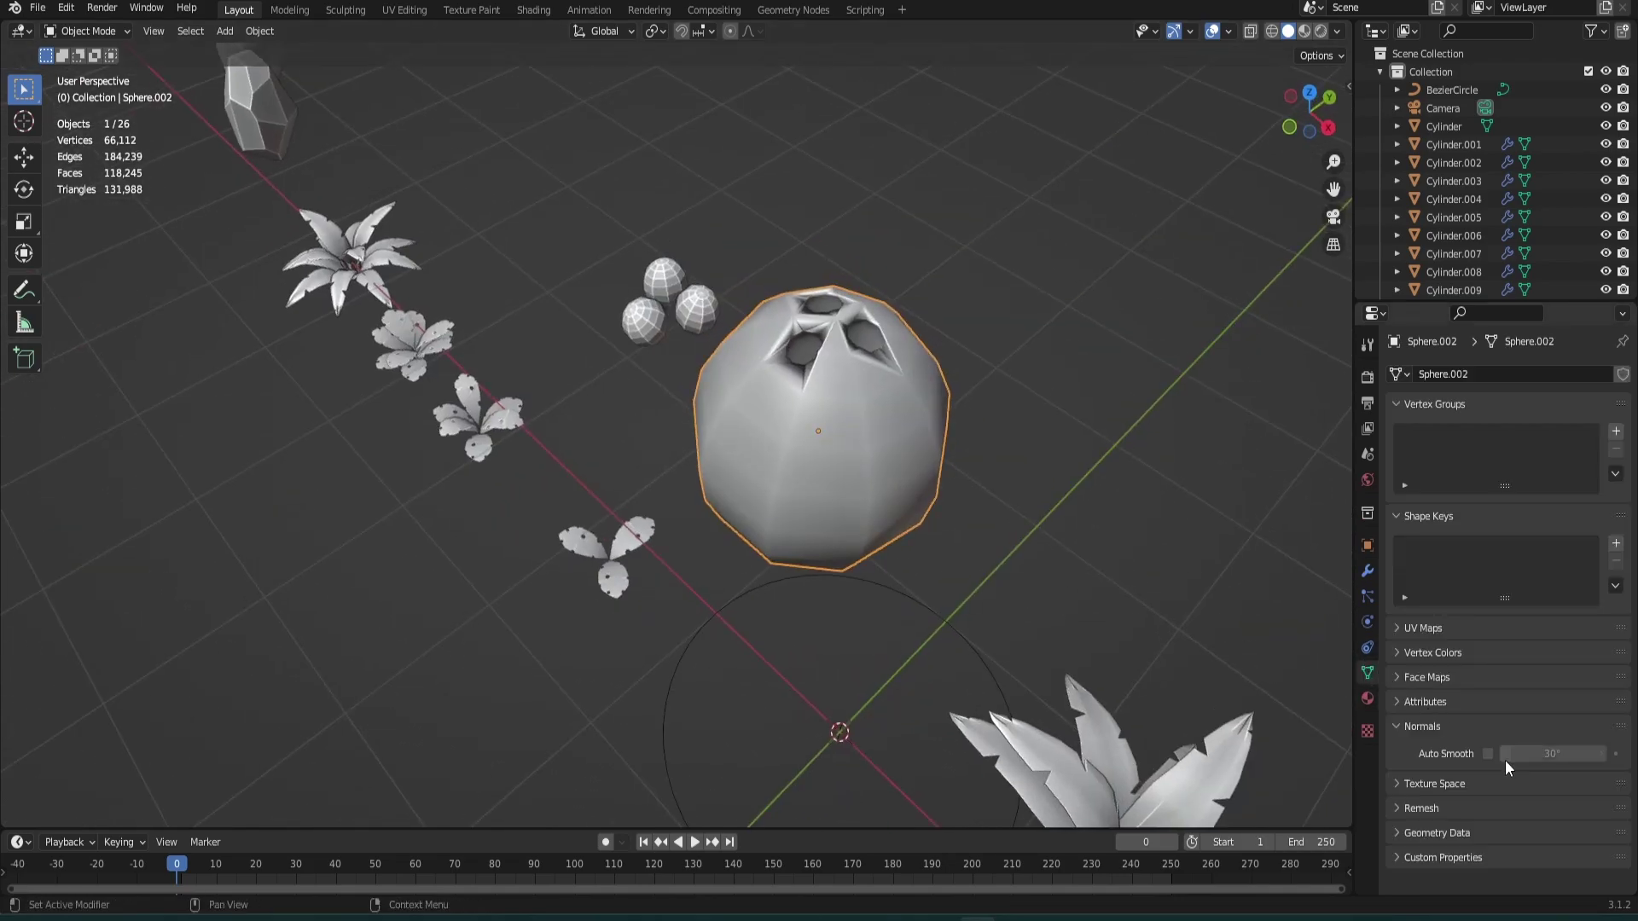
left_click(1487, 753)
Step: Delete the three small cutter spheres and set the large sphere's Auto Smooth angle to 40.8°
mouse_move(990, 512)
middle_mouse_down()
mouse_move(811, 519)
mouse_move(933, 559)
mouse_move(944, 592)
mouse_move(852, 512)
mouse_move(850, 594)
mouse_move(821, 565)
mouse_move(836, 541)
mouse_move(812, 514)
middle_mouse_up()
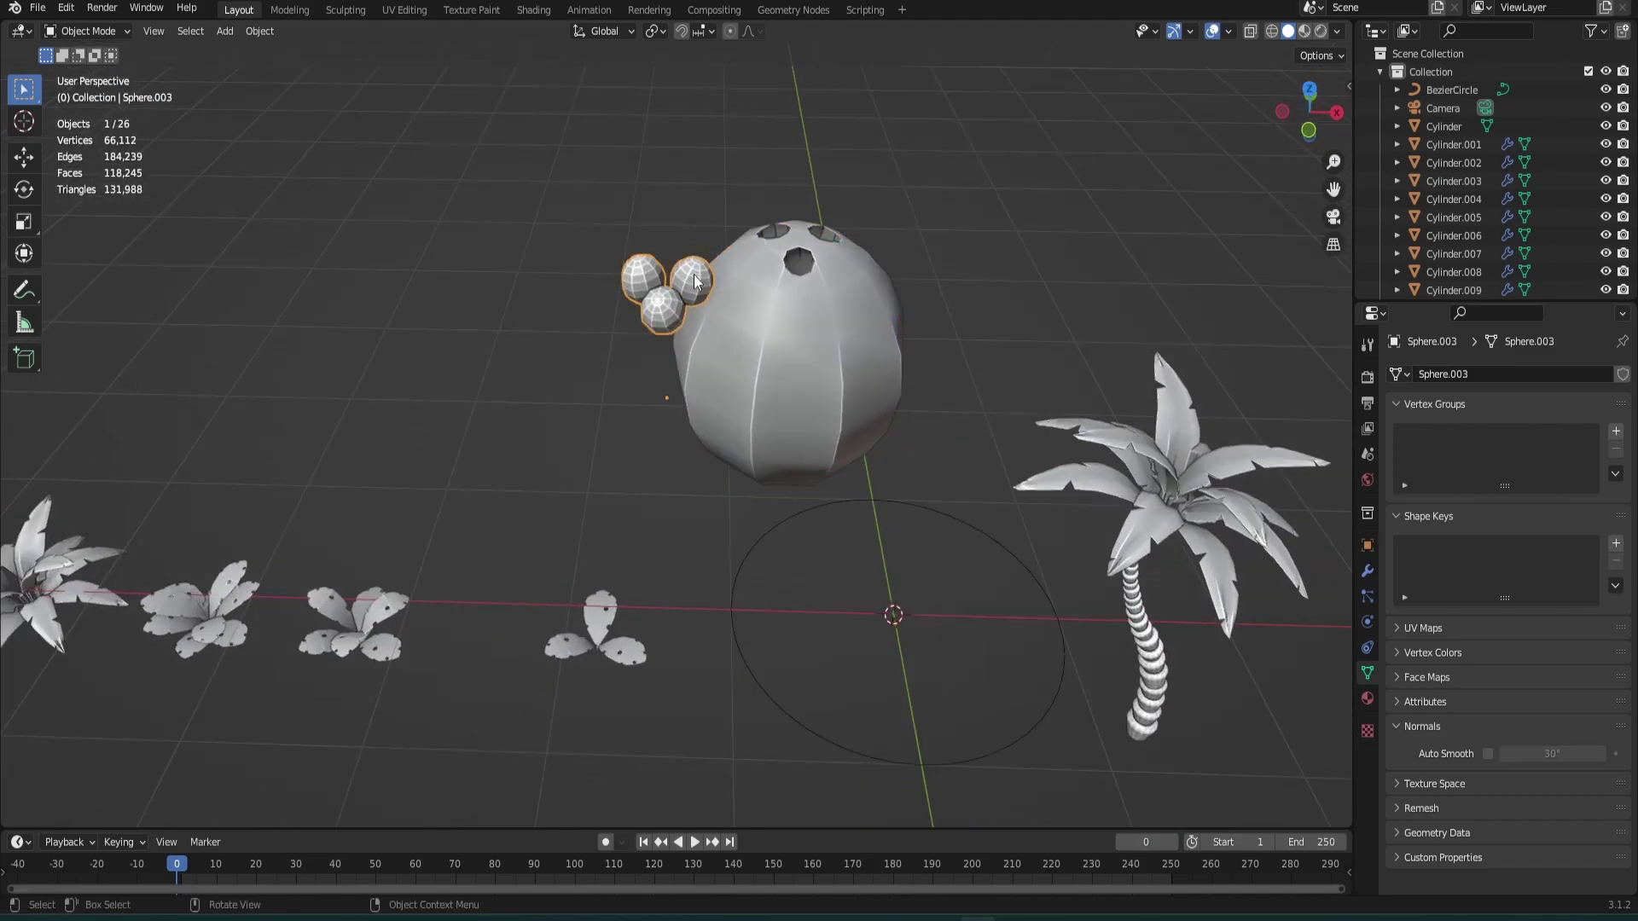
key("Delete")
key("ctrl+z")
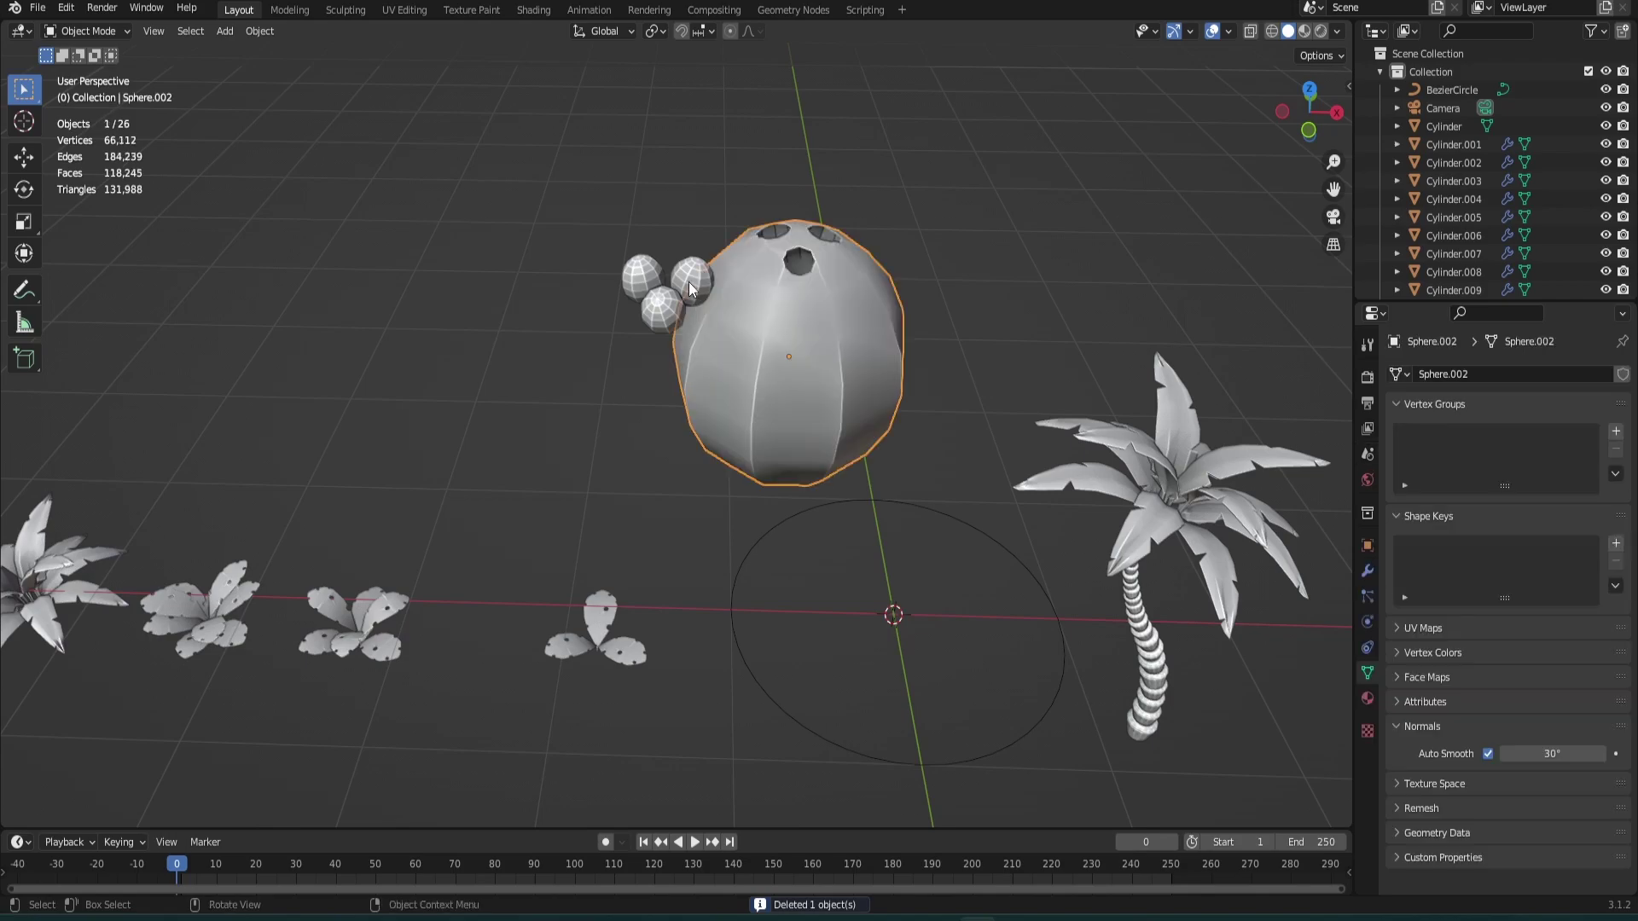
key("Delete")
left_click(782, 280)
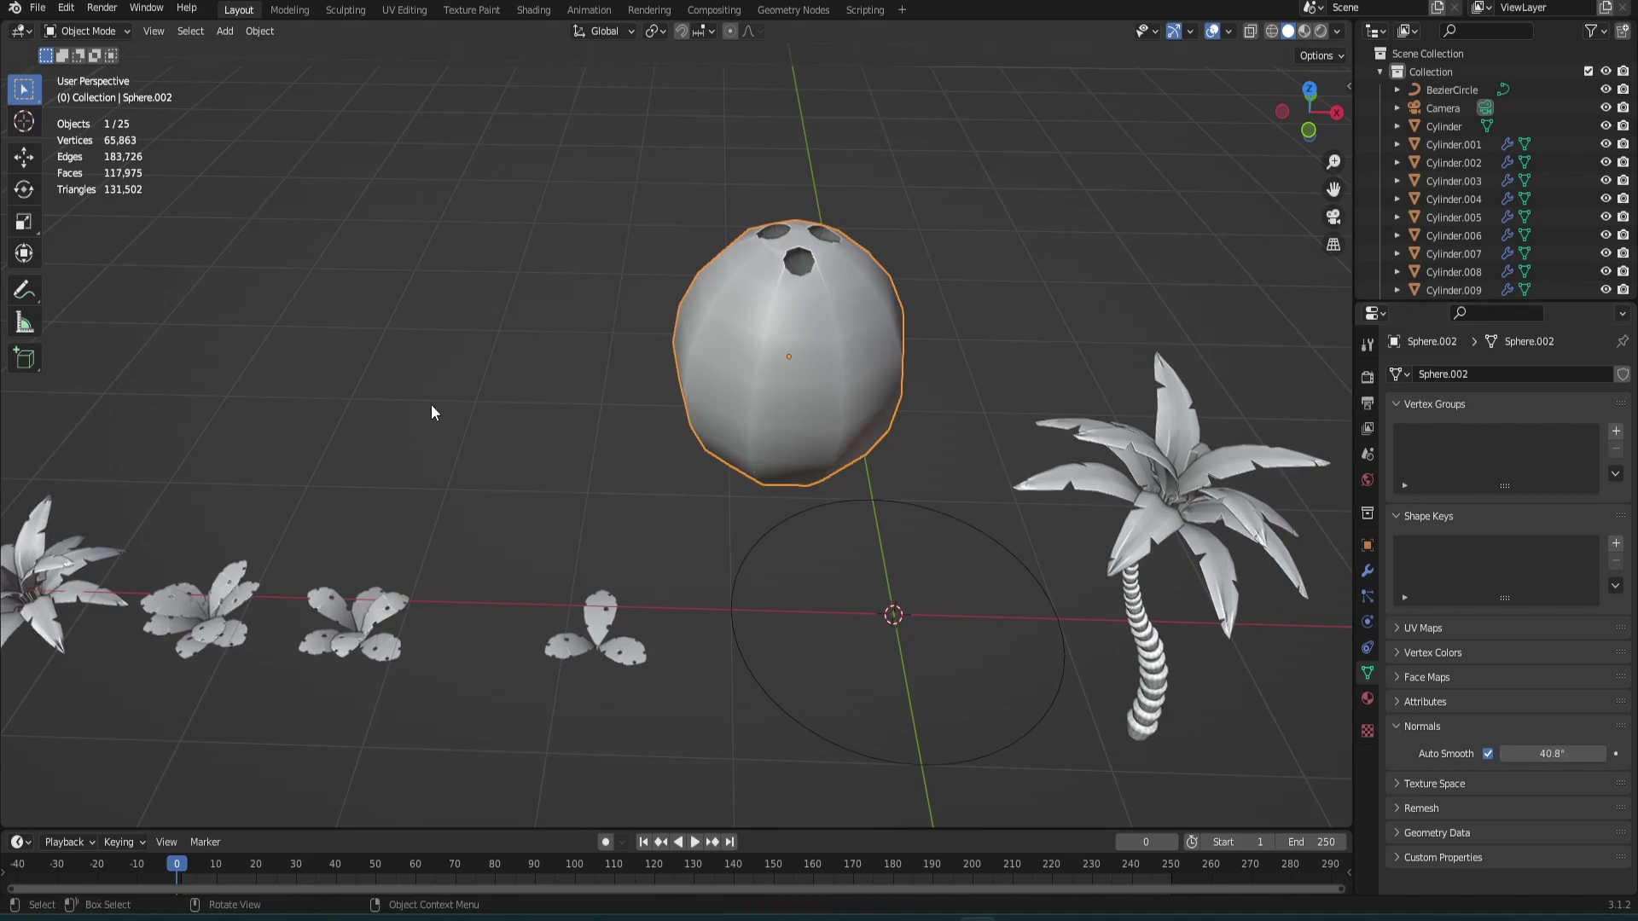
Step: Switch the holed sphere to mesh editing and select all of its geometry
middle_click_drag(432, 413, 237, 304)
scroll(498, 417, "up", 3)
left_click(88, 30)
left_click(99, 66)
key("a")
middle_click_drag(751, 358, 802, 348)
key("u")
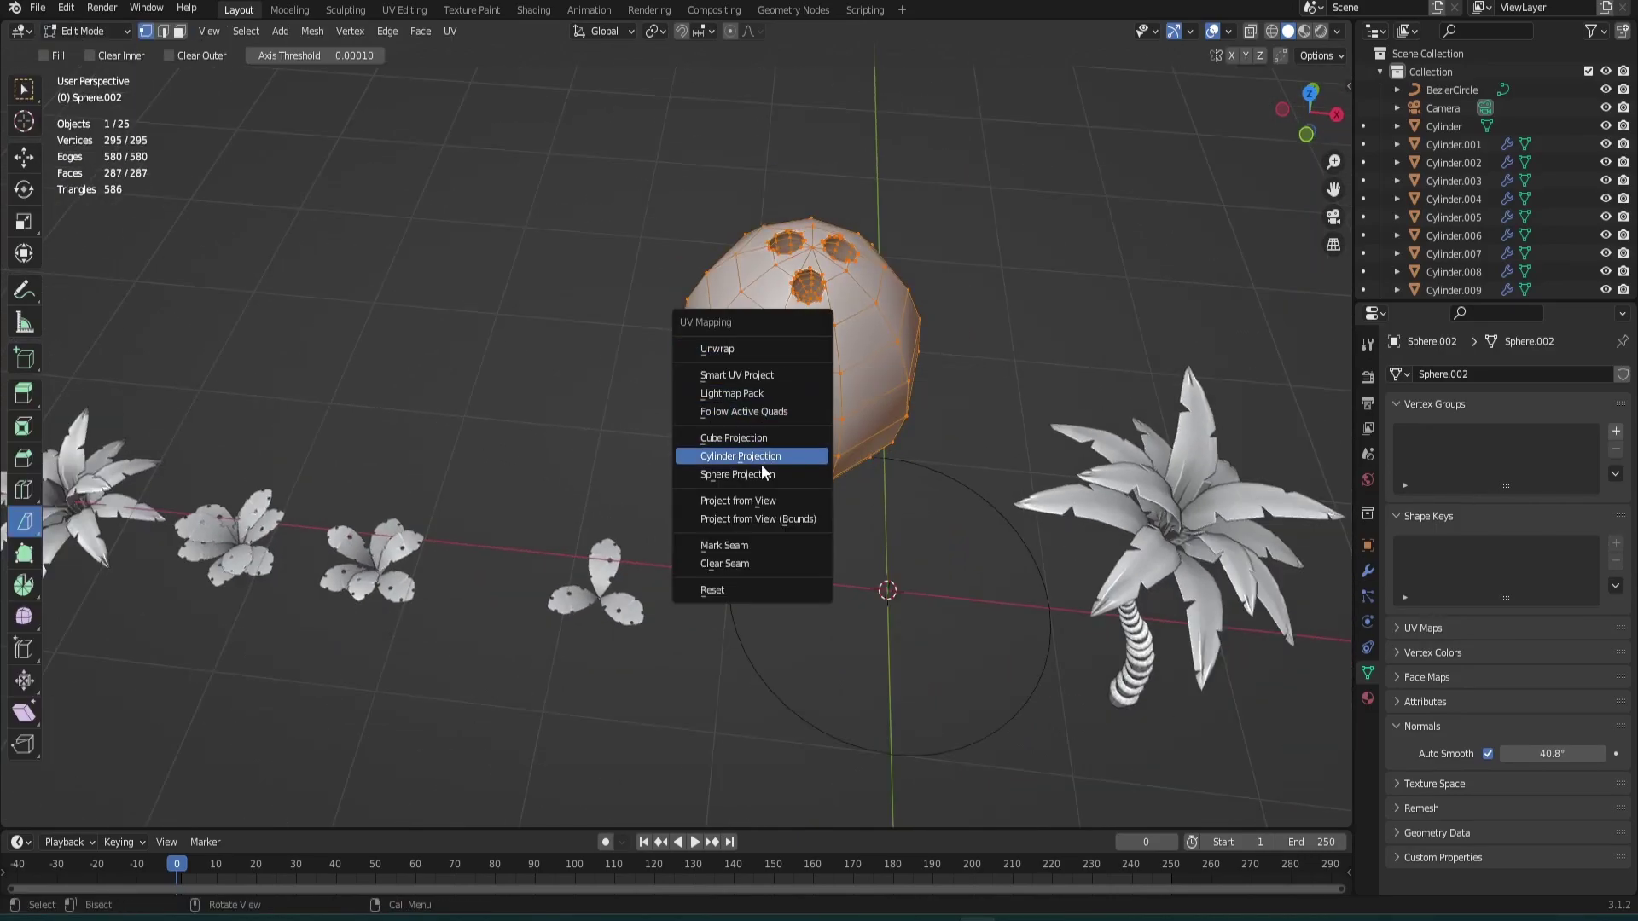
left_click(746, 500)
key("ctrl+z")
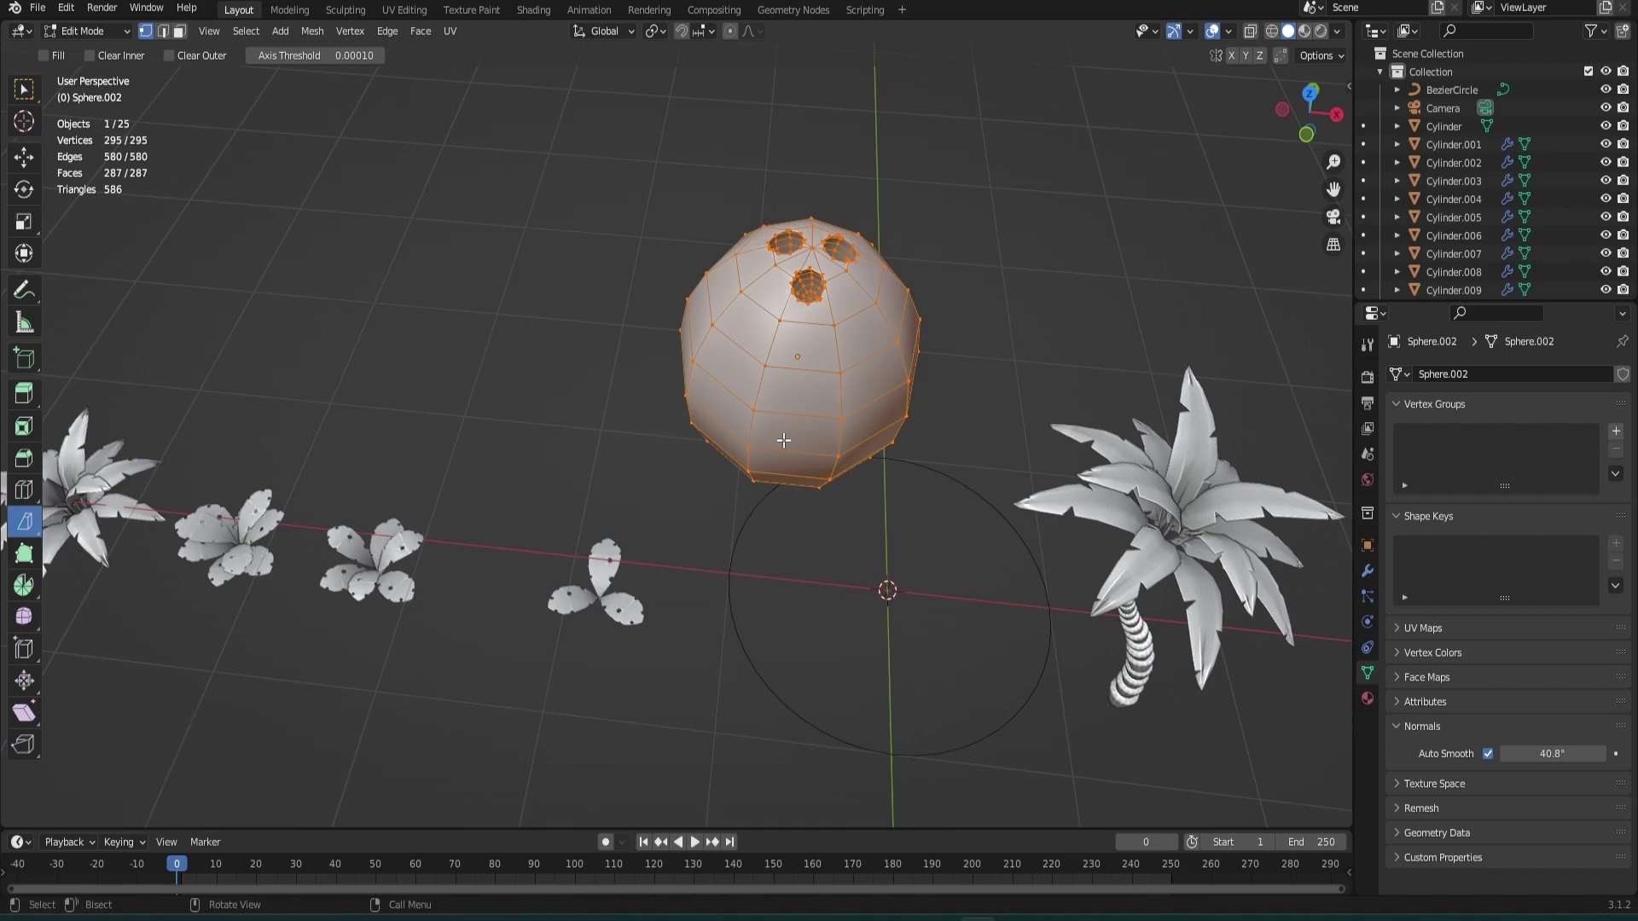
Step: Unwrap the holed sphere's whole mesh with Smart UV Project
key("u")
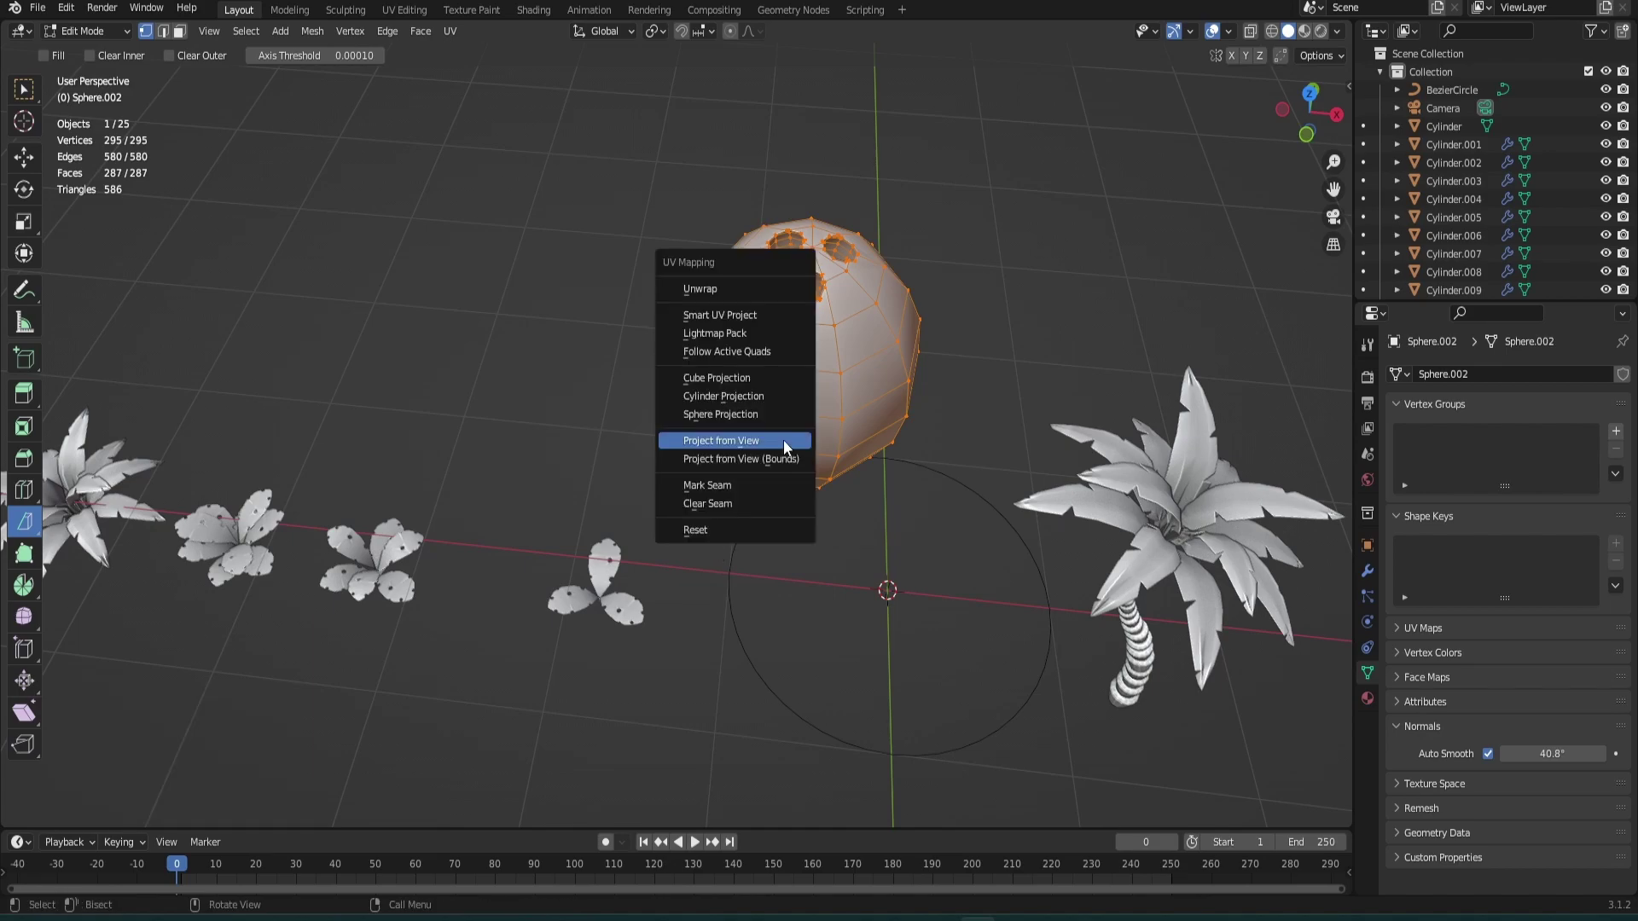
left_click(720, 315)
left_click(791, 461)
scroll(789, 461, "down", 3)
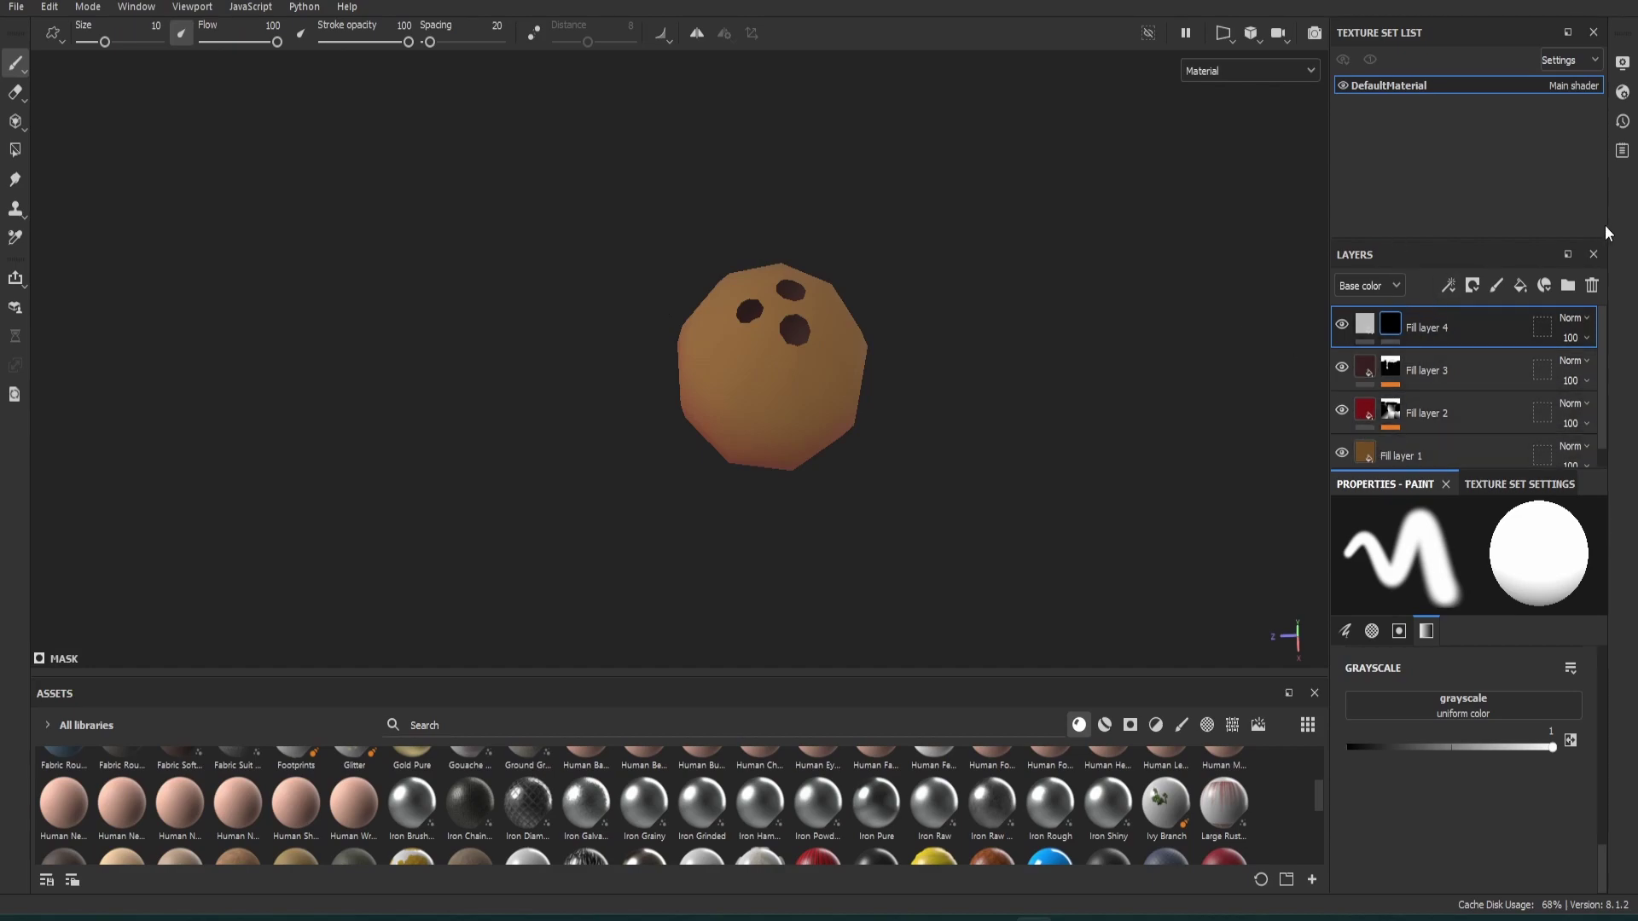
Step: Add a fill to Fill layer 4's mask and assign Grunge Map 008 as its grayscale texture
right_click(1420, 311)
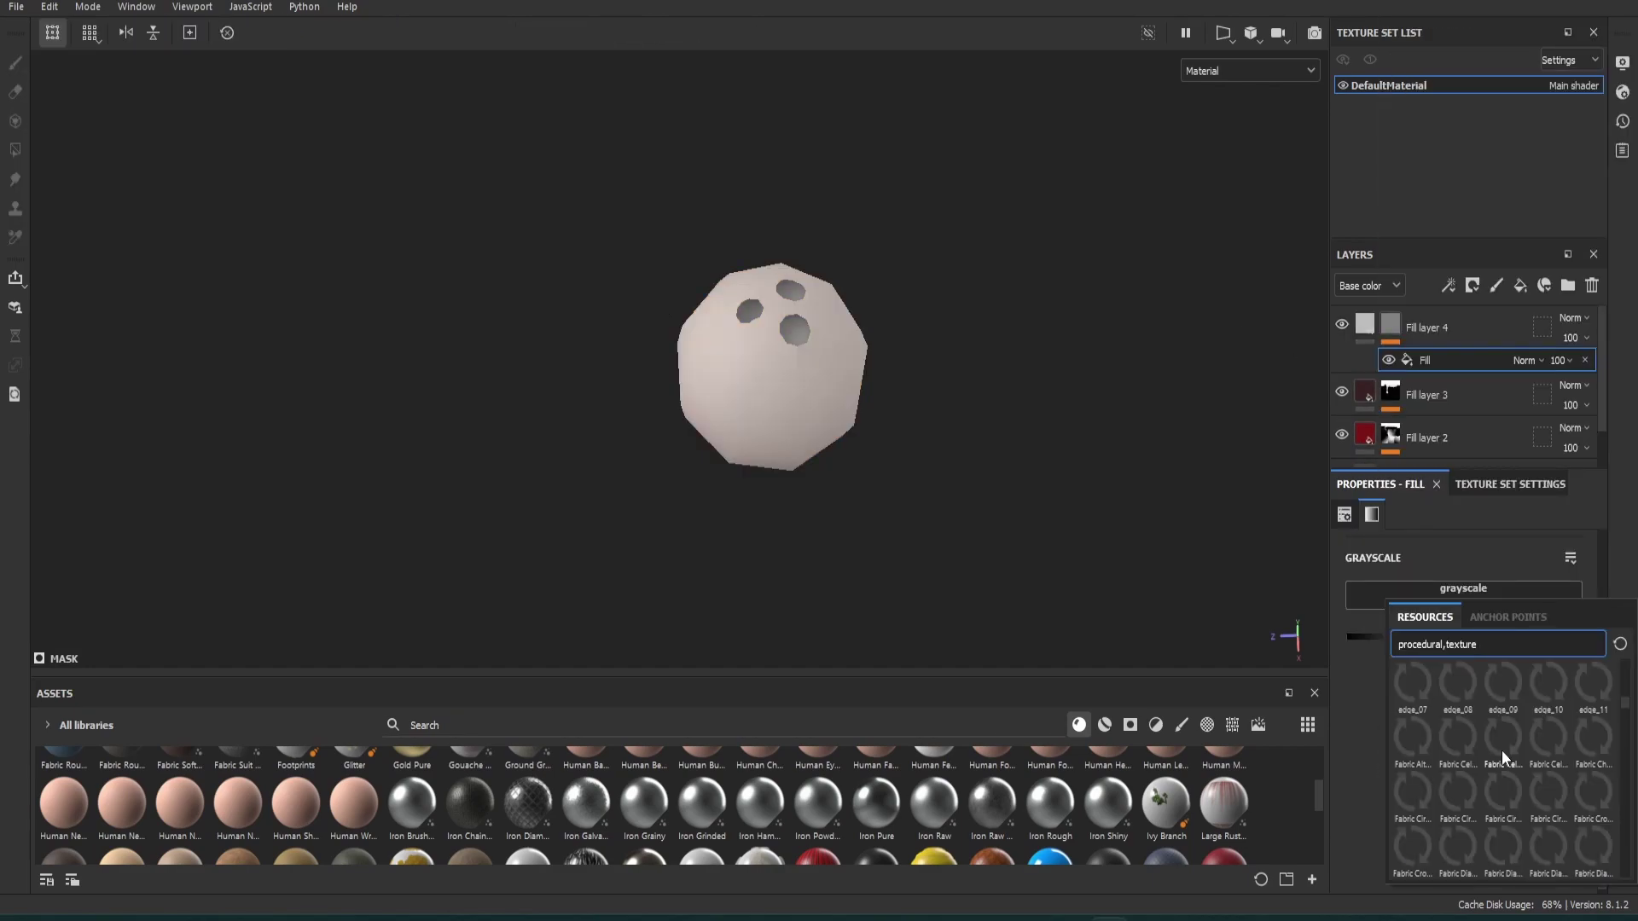
scroll(1494, 733, "down", 10)
scroll(1497, 728, "down", 4)
scroll(1502, 724, "up", 10)
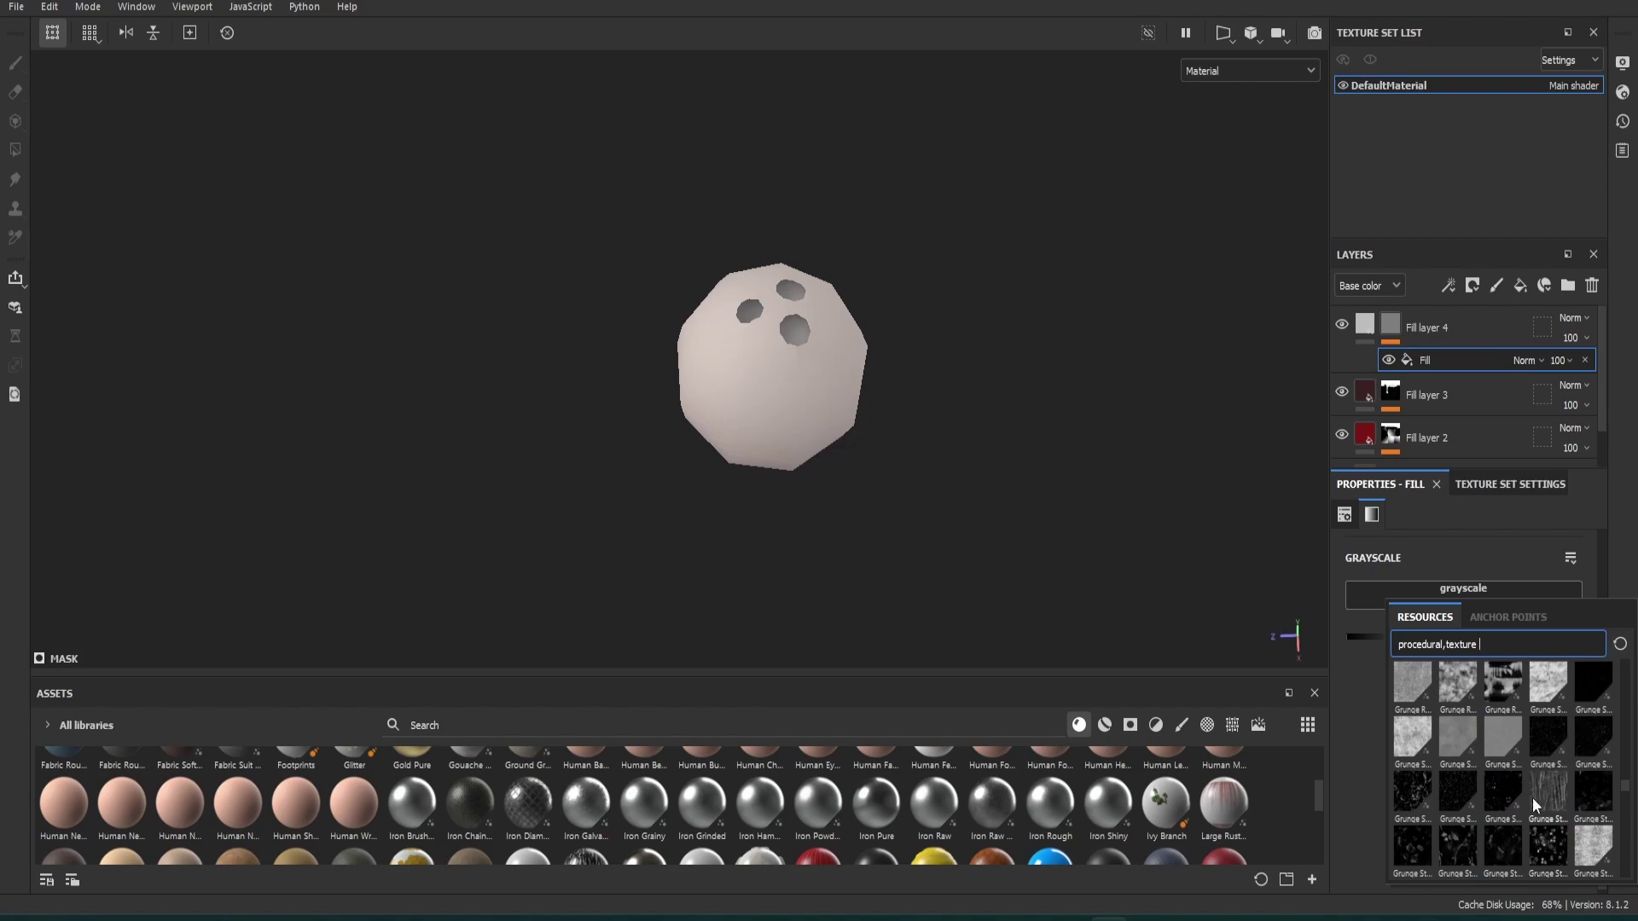
left_click(1449, 742)
scroll(818, 367, "up", 3)
mouse_move(1470, 742)
left_mouse_down()
mouse_move(1440, 742)
mouse_move(1461, 715)
left_mouse_up()
Step: Set Fill layer 4's base color to brown
left_click(1365, 325)
scroll(1463, 716, "down", 5)
left_click(1391, 325)
left_click(1365, 325)
left_click(1453, 552)
left_click(1371, 724)
left_click_drag(1445, 789, 1445, 802)
left_click_drag(1365, 730, 1344, 738)
Step: Fine-tune the Grunge Map 008 settings in Fill layer 4's mask
left_click(1387, 329)
left_click(1441, 360)
left_click_drag(1450, 735, 1434, 735)
Step: Add a filter above the grunge map in Fill layer 4's mask and set it to Blur Slope
right_click(1392, 326)
left_click(1441, 569)
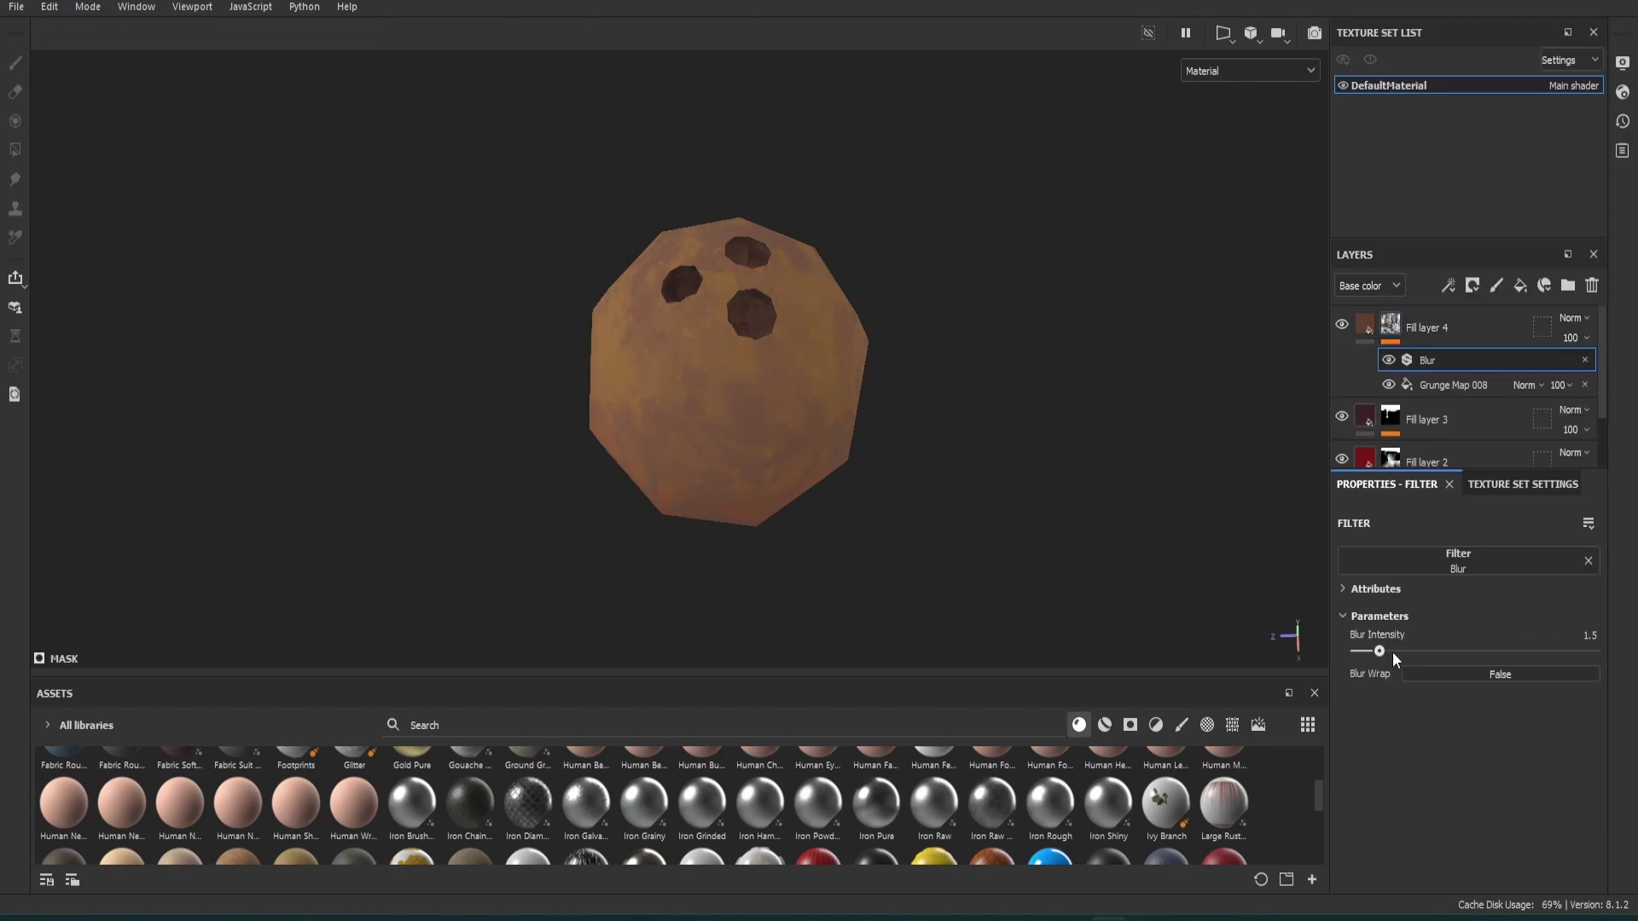
left_click(1514, 561)
left_click(1446, 647)
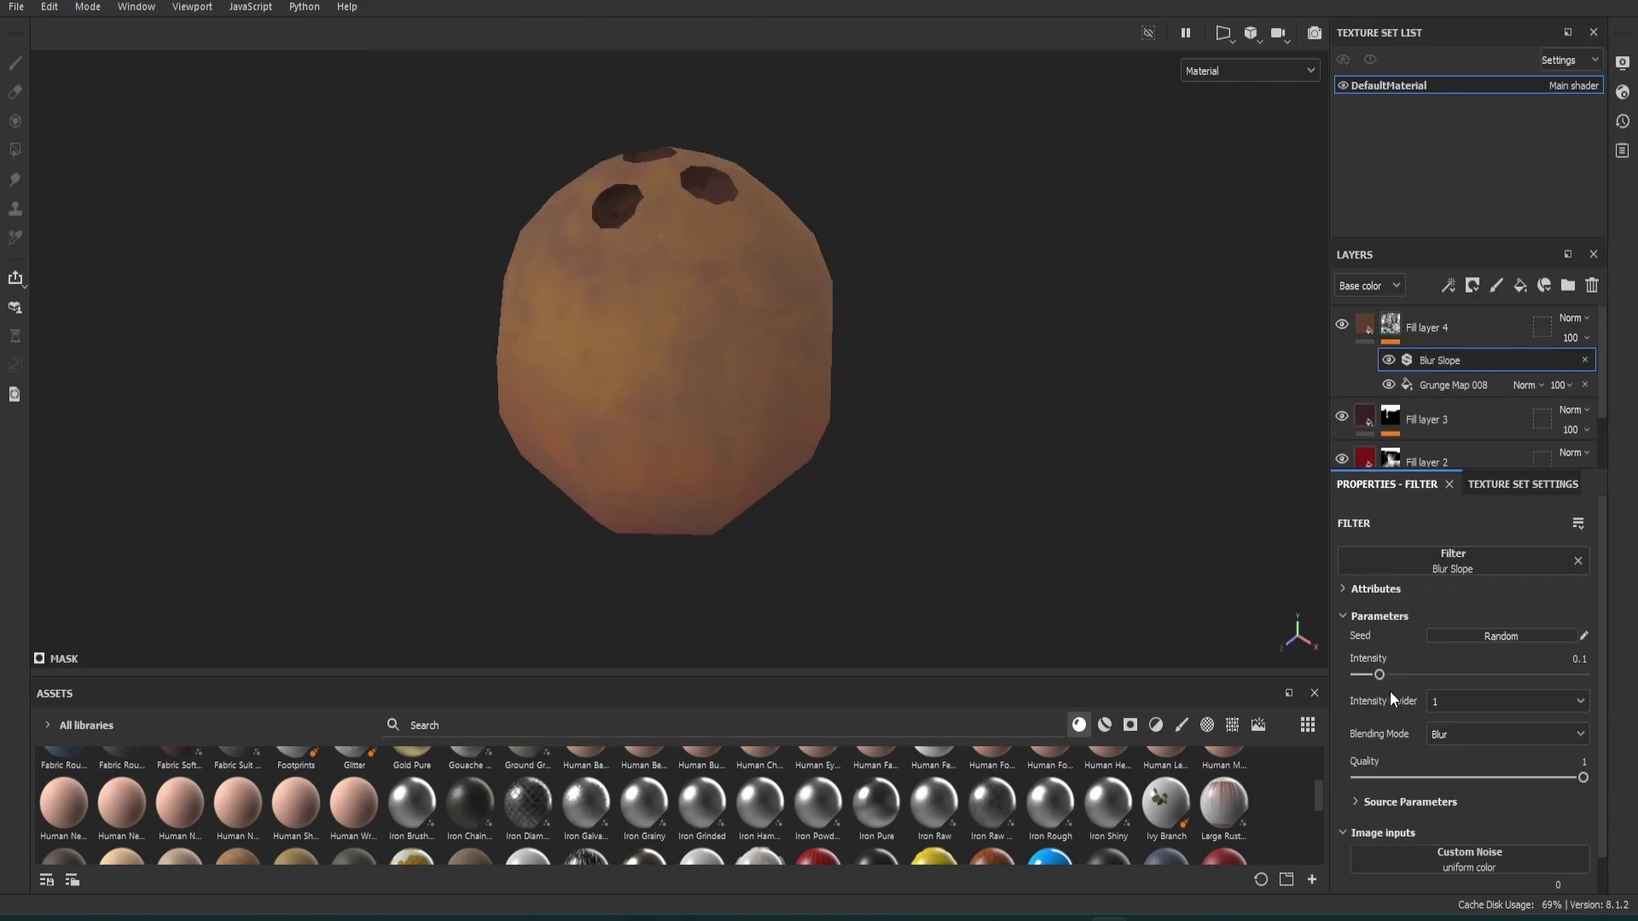
Step: Move Fill layer 4 below Fill layer 2 in the layer stack and inspect the model from above
mouse_move(725, 290)
left_mouse_down("alt")
mouse_move(699, 387)
mouse_move(734, 282)
left_mouse_up("alt")
left_click_drag(1465, 343, 1460, 463)
left_click_drag(819, 273, 852, 380, "alt")
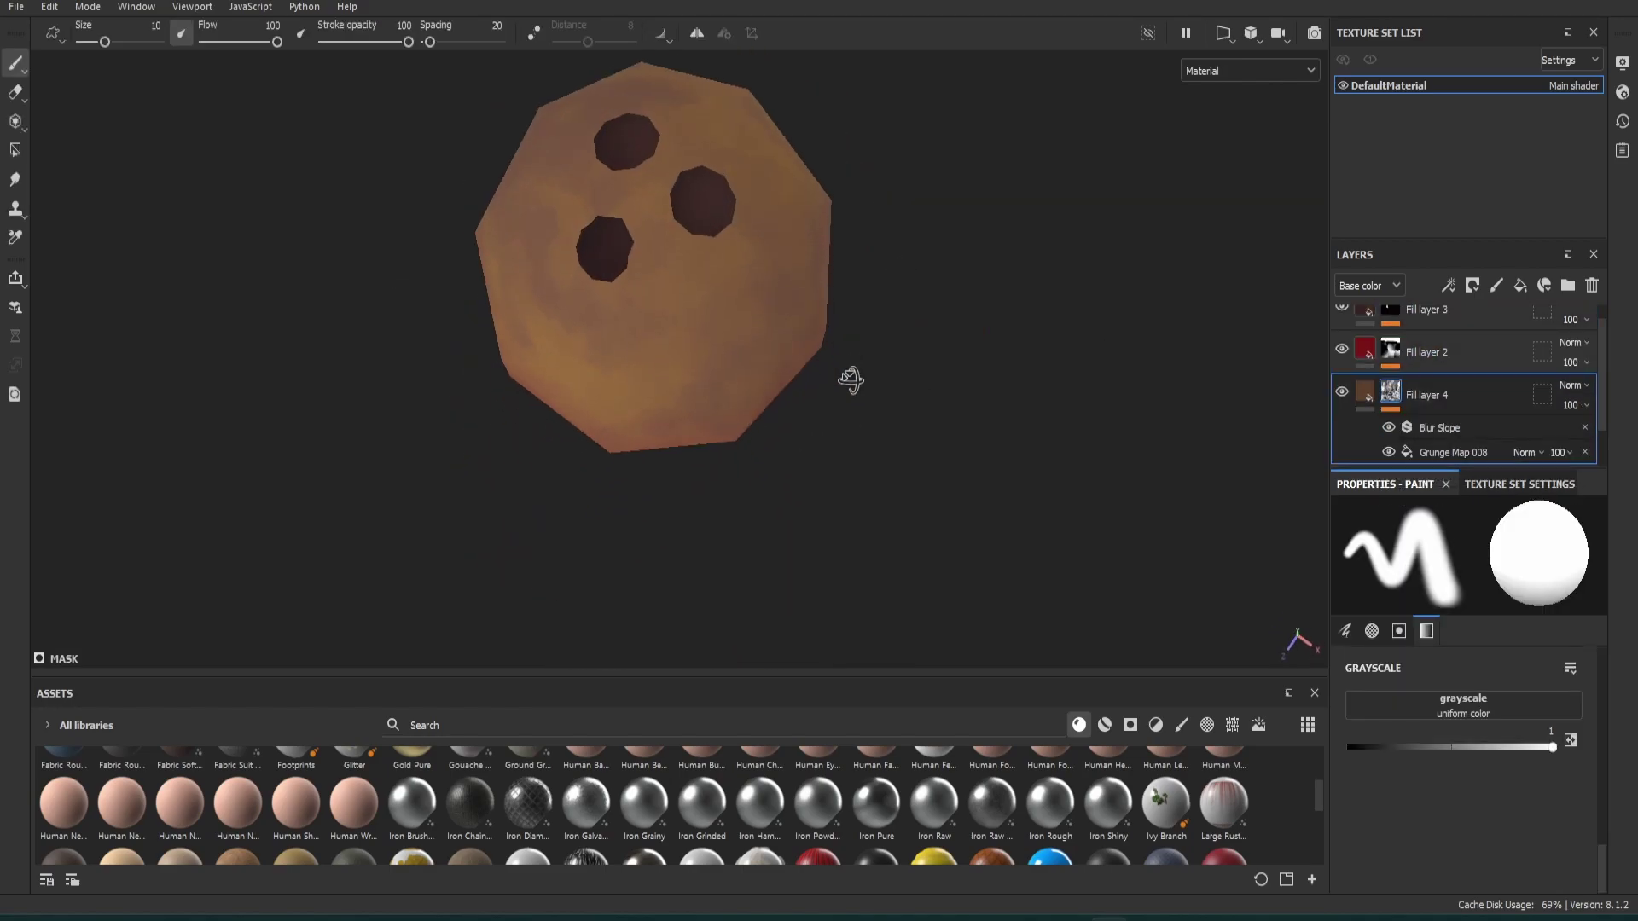
Step: Move Fill layer 4 back above Fill layer 2 in the layer stack and lower its base color opacity to 74
left_click_drag(1428, 388, 1420, 348)
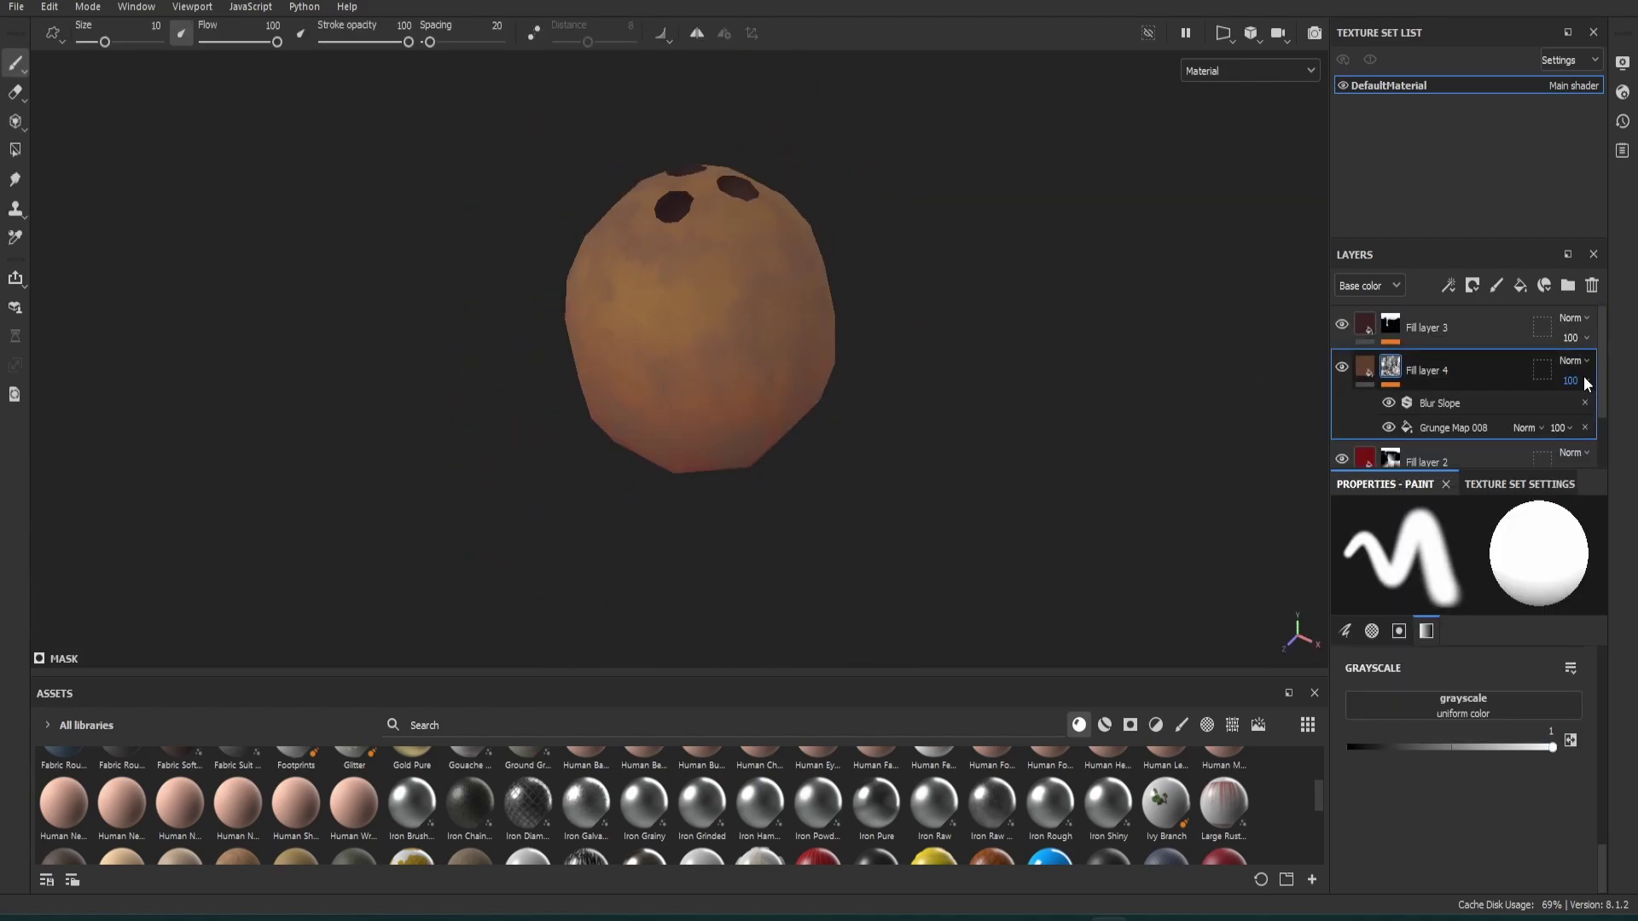
left_click(1584, 380)
left_click_drag(1630, 415, 1611, 414)
Step: Set the Global Balance of the Position generator in Fill layer 2's mask to 0.54
scroll(813, 244, "down", 2)
scroll(1451, 391, "down", 1)
left_click(1450, 393)
left_click(1446, 427)
left_click_drag(1495, 660, 1479, 664)
Step: Try out the Position generator's opacity, set Fill layer 2's opacity to 69 and check the coconut from several angles
left_click_drag(751, 290, 759, 242, "alt")
scroll(759, 242, "down", 2)
left_click(1568, 428)
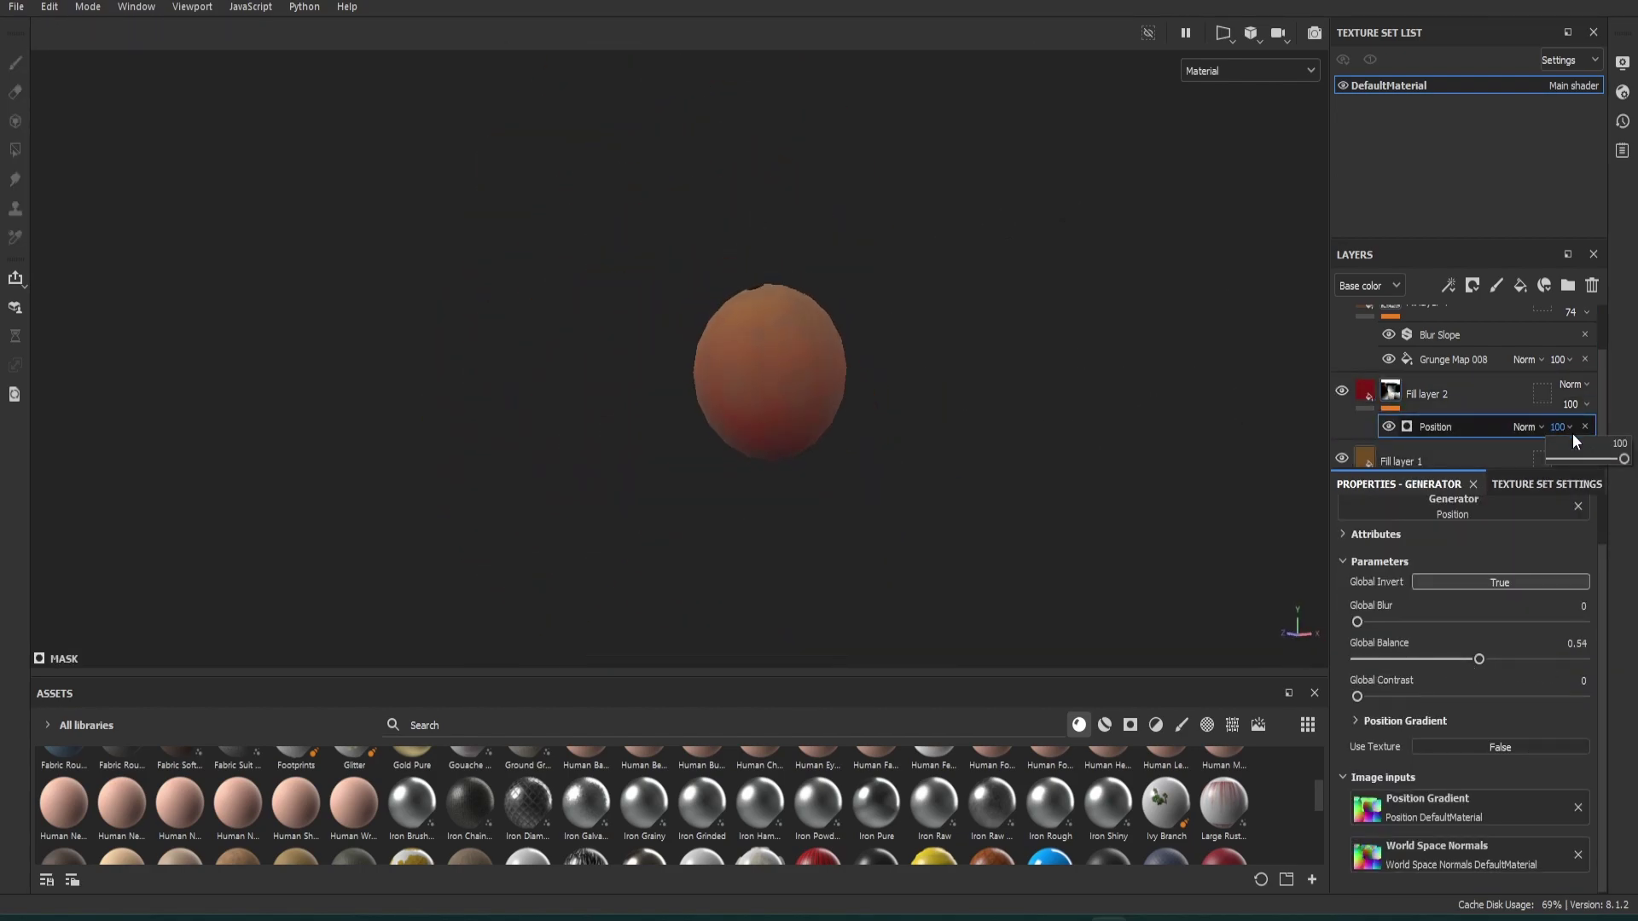
left_click_drag(1564, 432, 1591, 433)
scroll(801, 303, "up", 2)
left_click_drag(801, 304, 775, 319, "alt")
left_click(1584, 405)
left_click_drag(1588, 435, 1606, 433)
left_click_drag(789, 294, 911, 382, "alt")
scroll(893, 378, "up", 4)
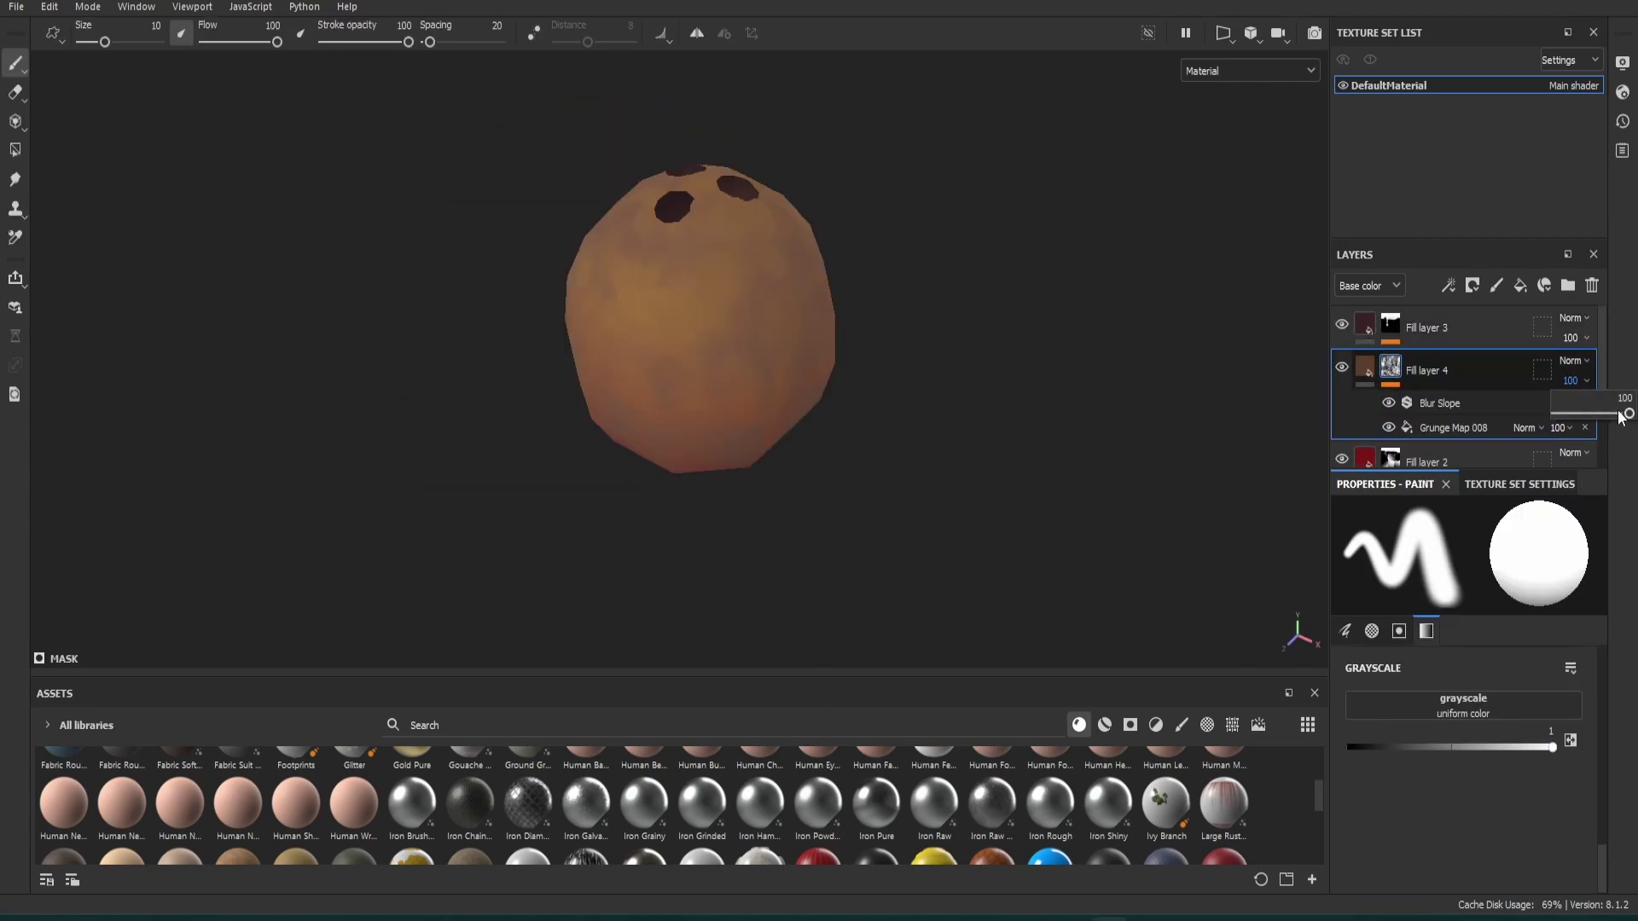
Step: Set Fill layer 4's opacity to 74 and inspect the grunge effect around the coconut's three holes
left_click_drag(1621, 415, 1590, 413)
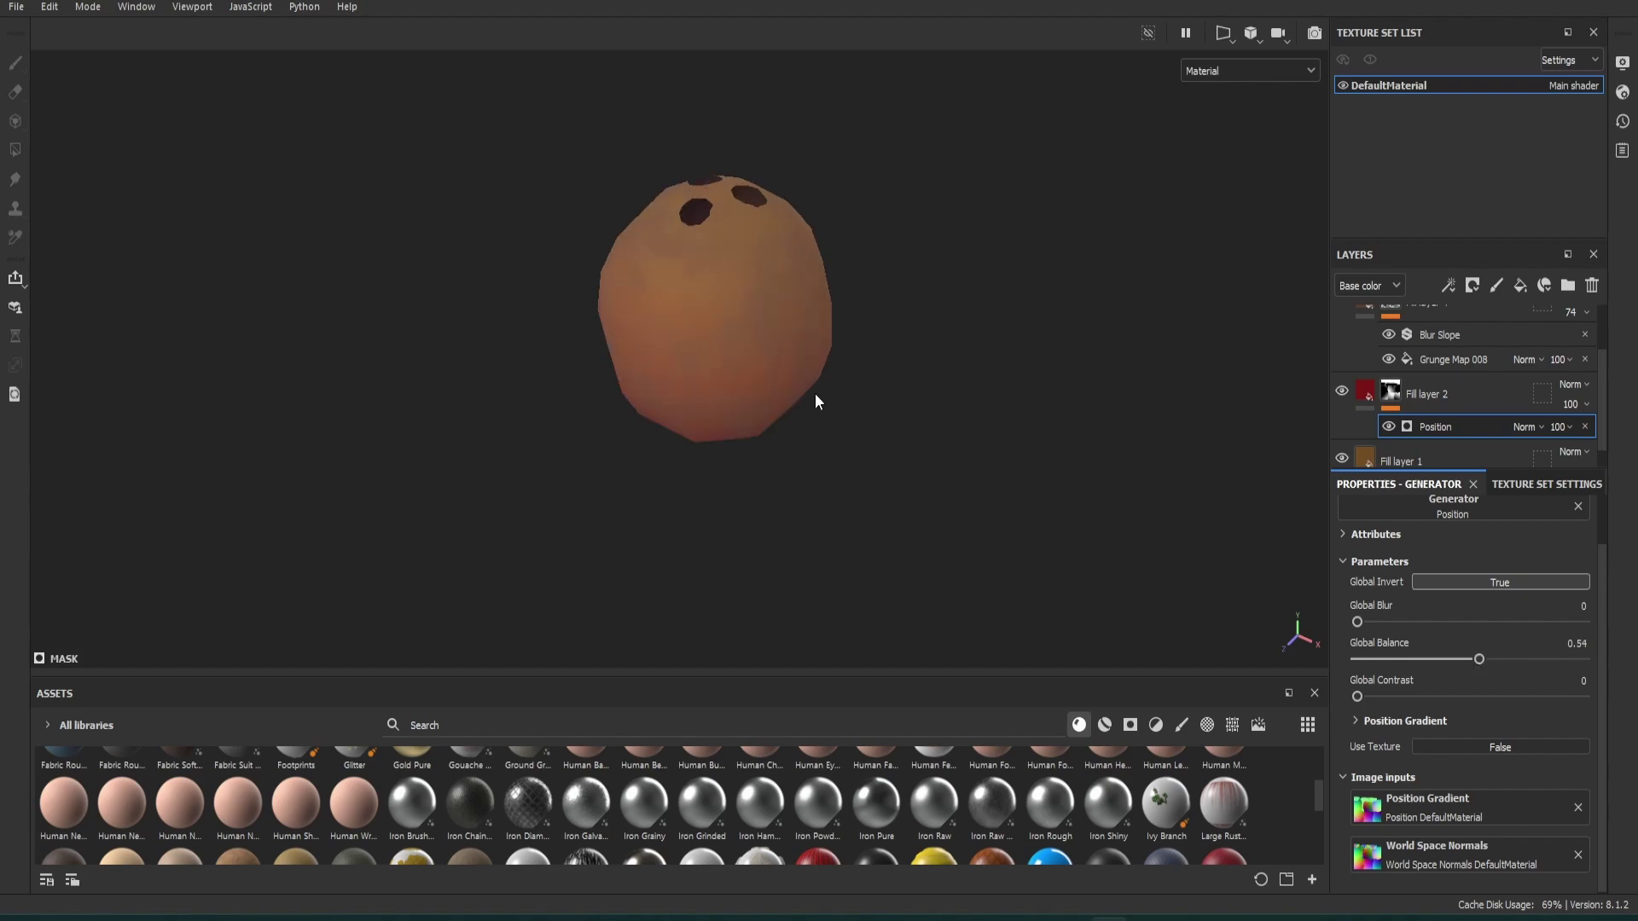
scroll(816, 393, "up", 3)
left_click_drag(816, 393, 974, 361, "alt")
scroll(975, 361, "down", 4)
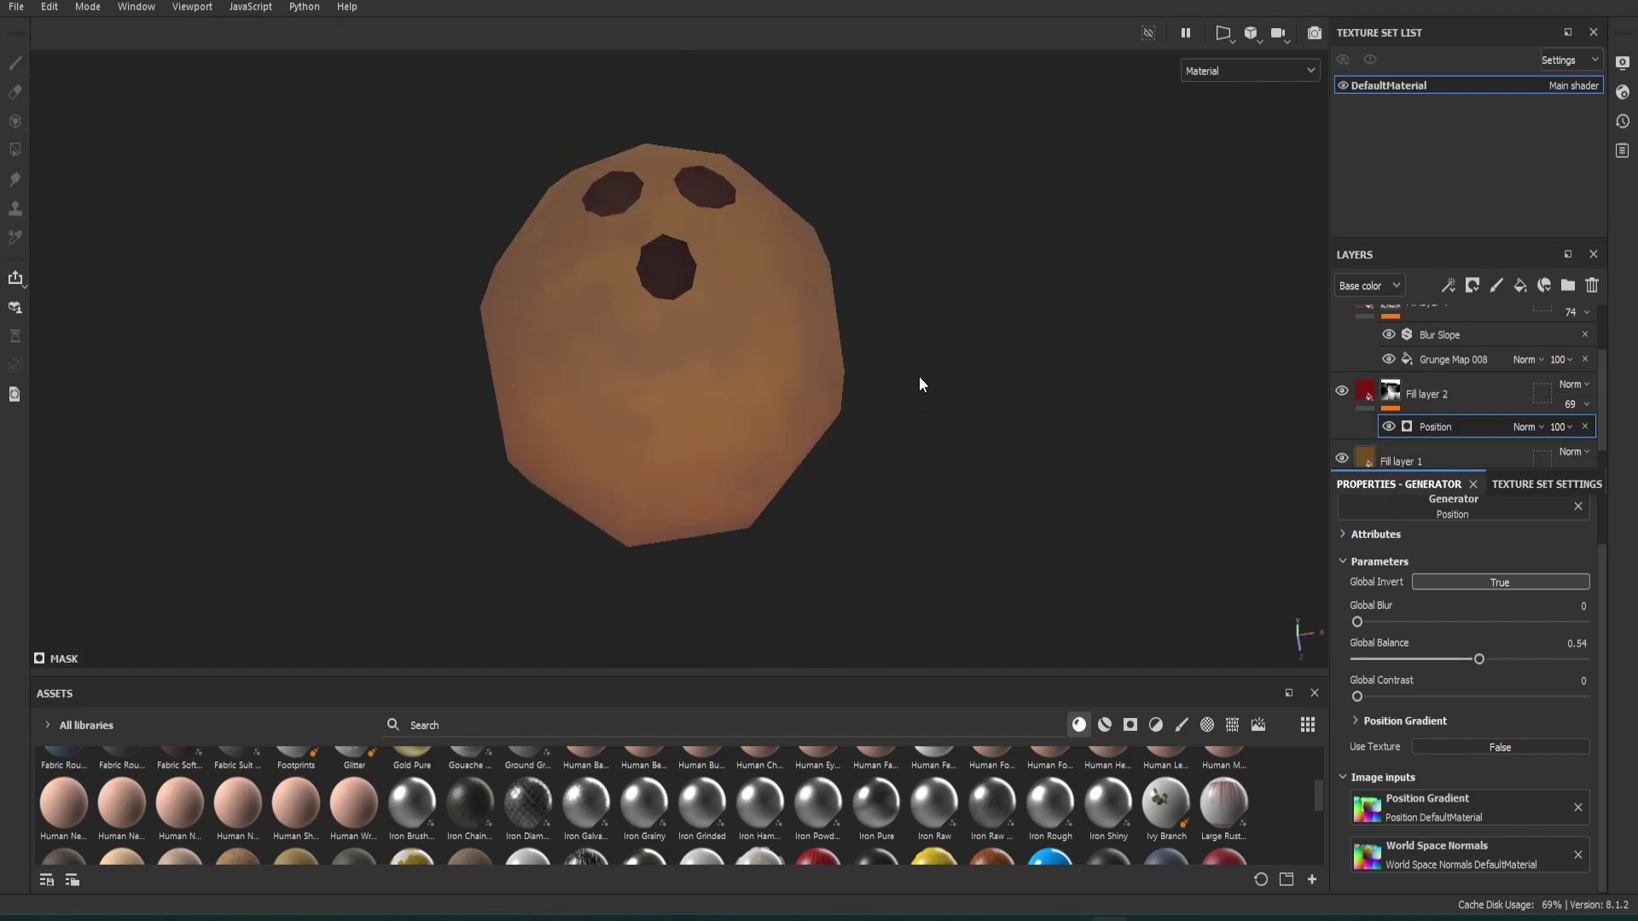
scroll(893, 386, "up", 2)
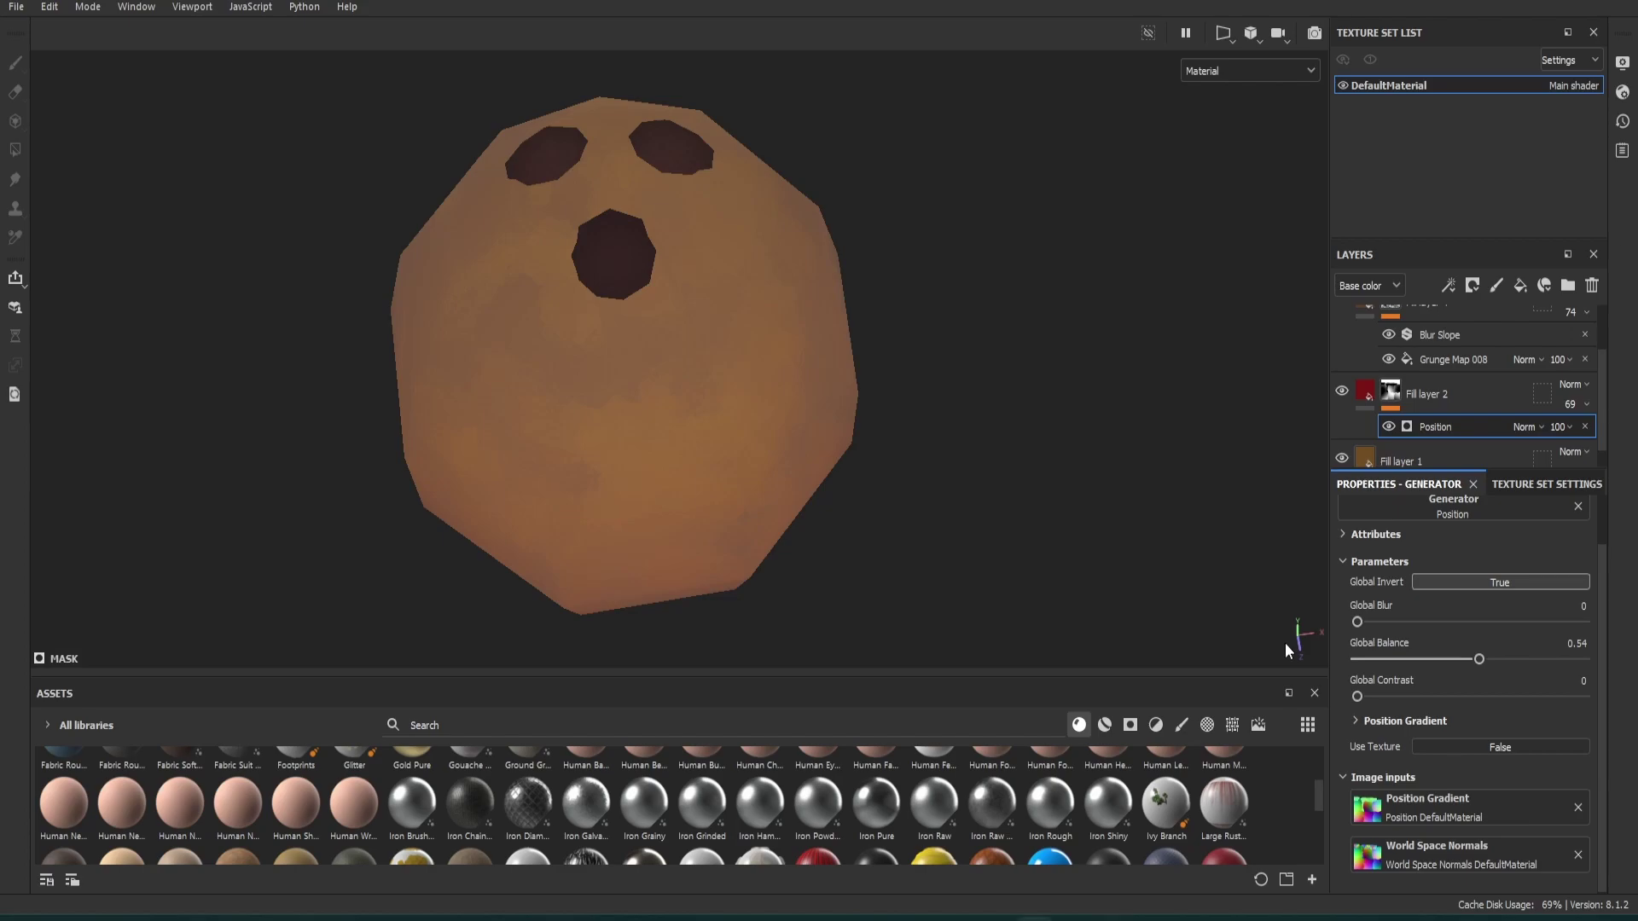
Step: Fine-tune the Position generator's Global Balance to 0.54 and check the gradient all around the coconut
left_click_drag(1478, 659, 1497, 659)
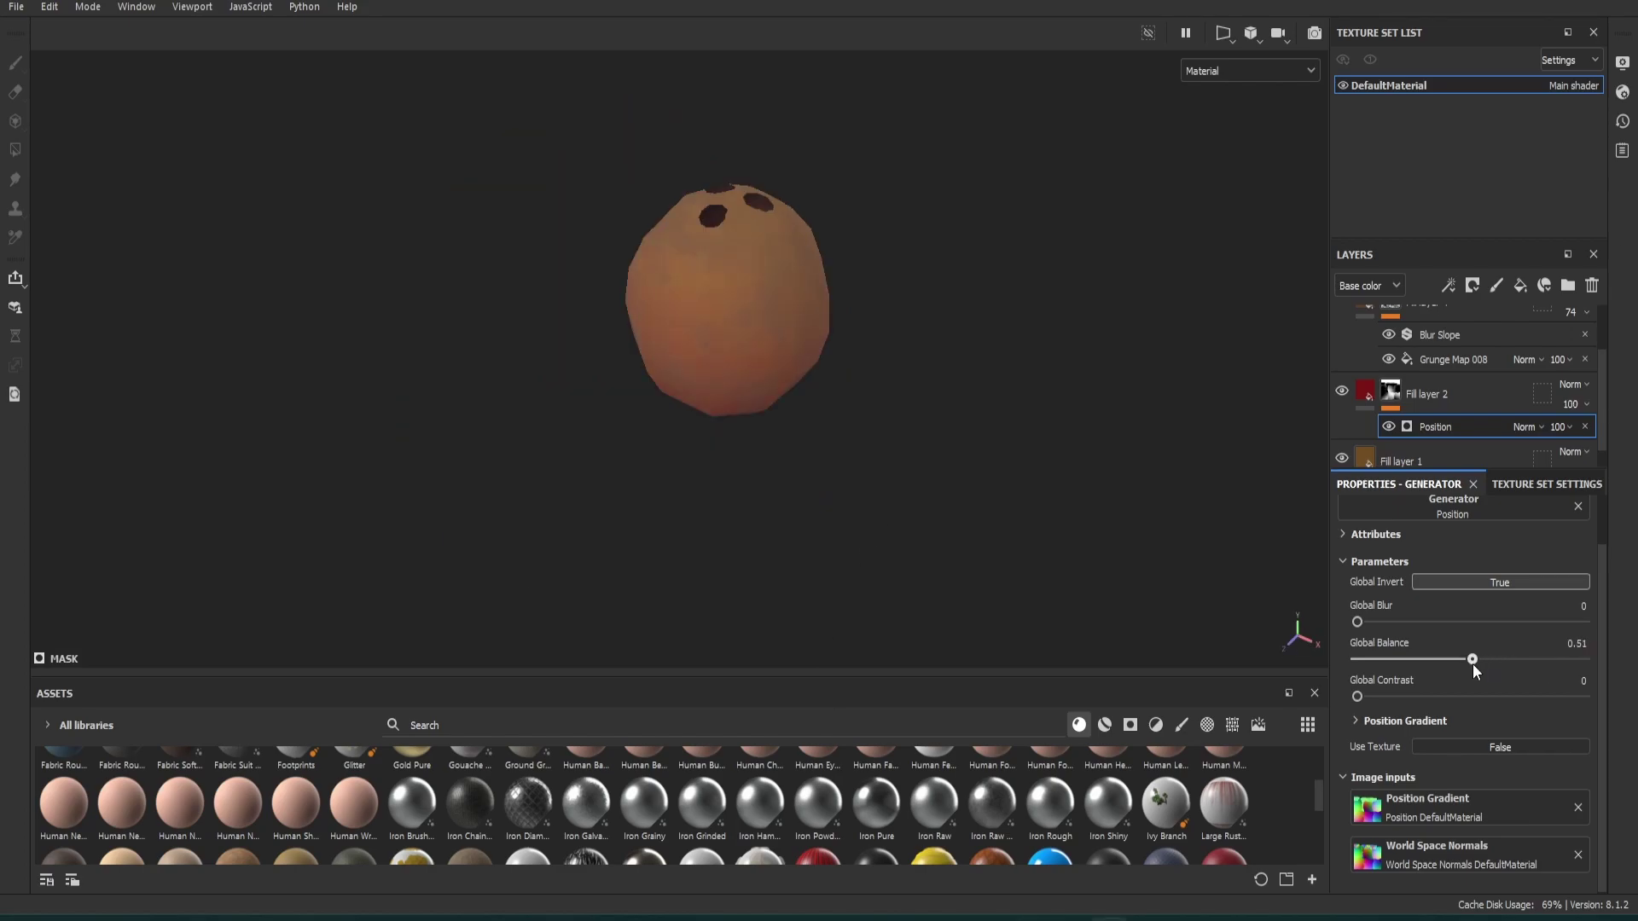
scroll(815, 393, "up", 3)
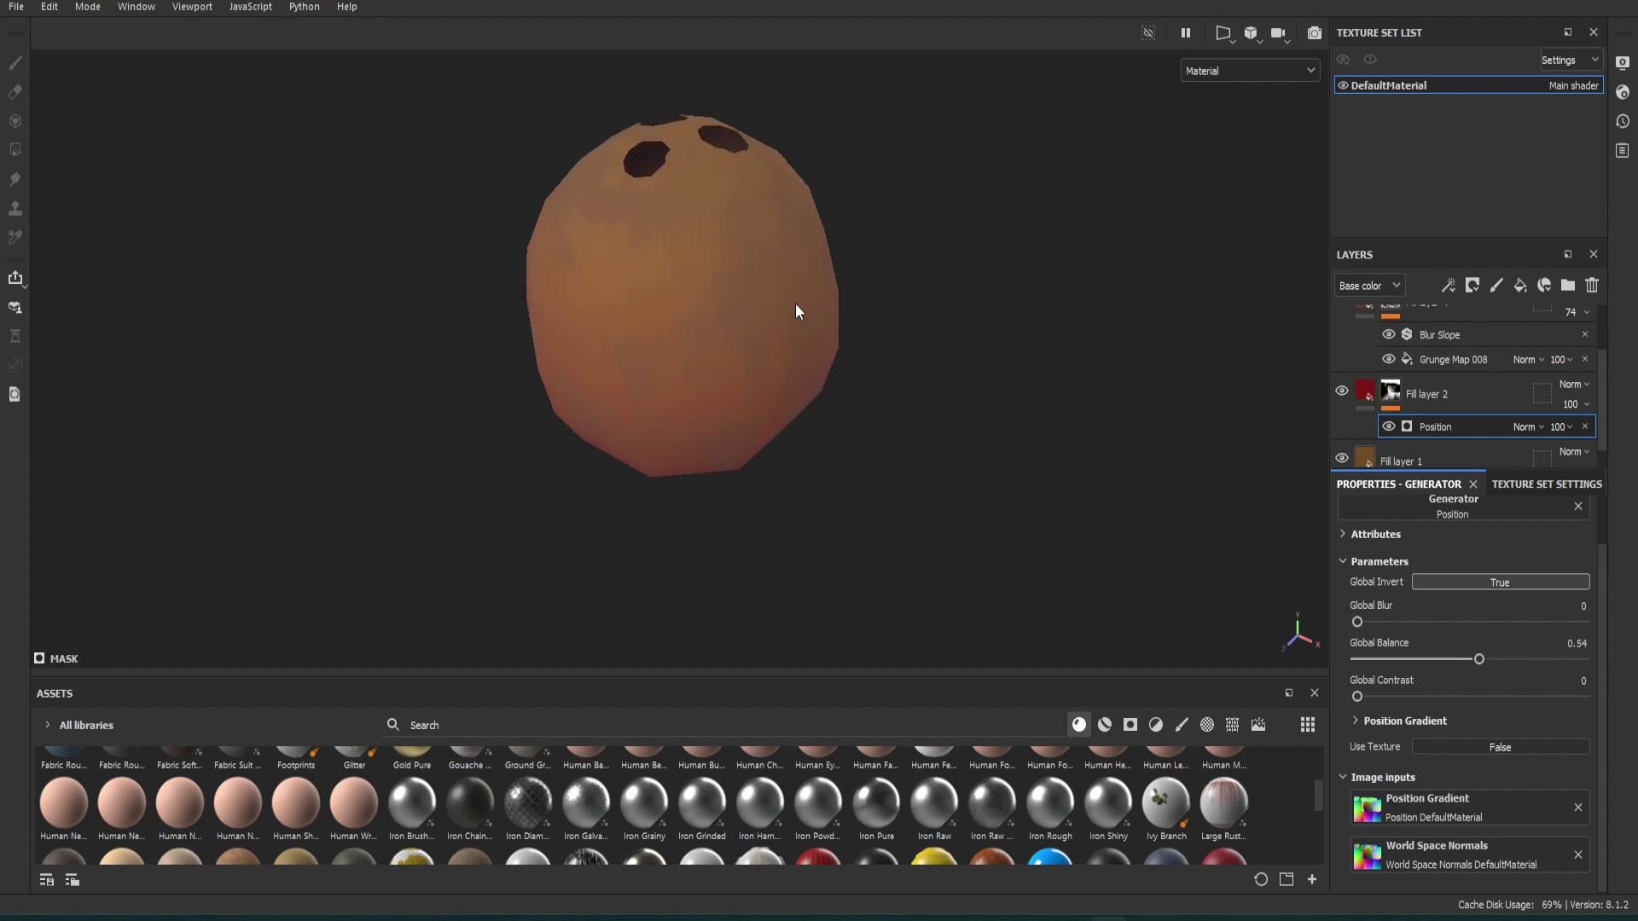
left_click_drag(796, 298, 754, 223, "alt")
scroll(758, 244, "down", 5)
left_click_drag(759, 247, 975, 358, "alt")
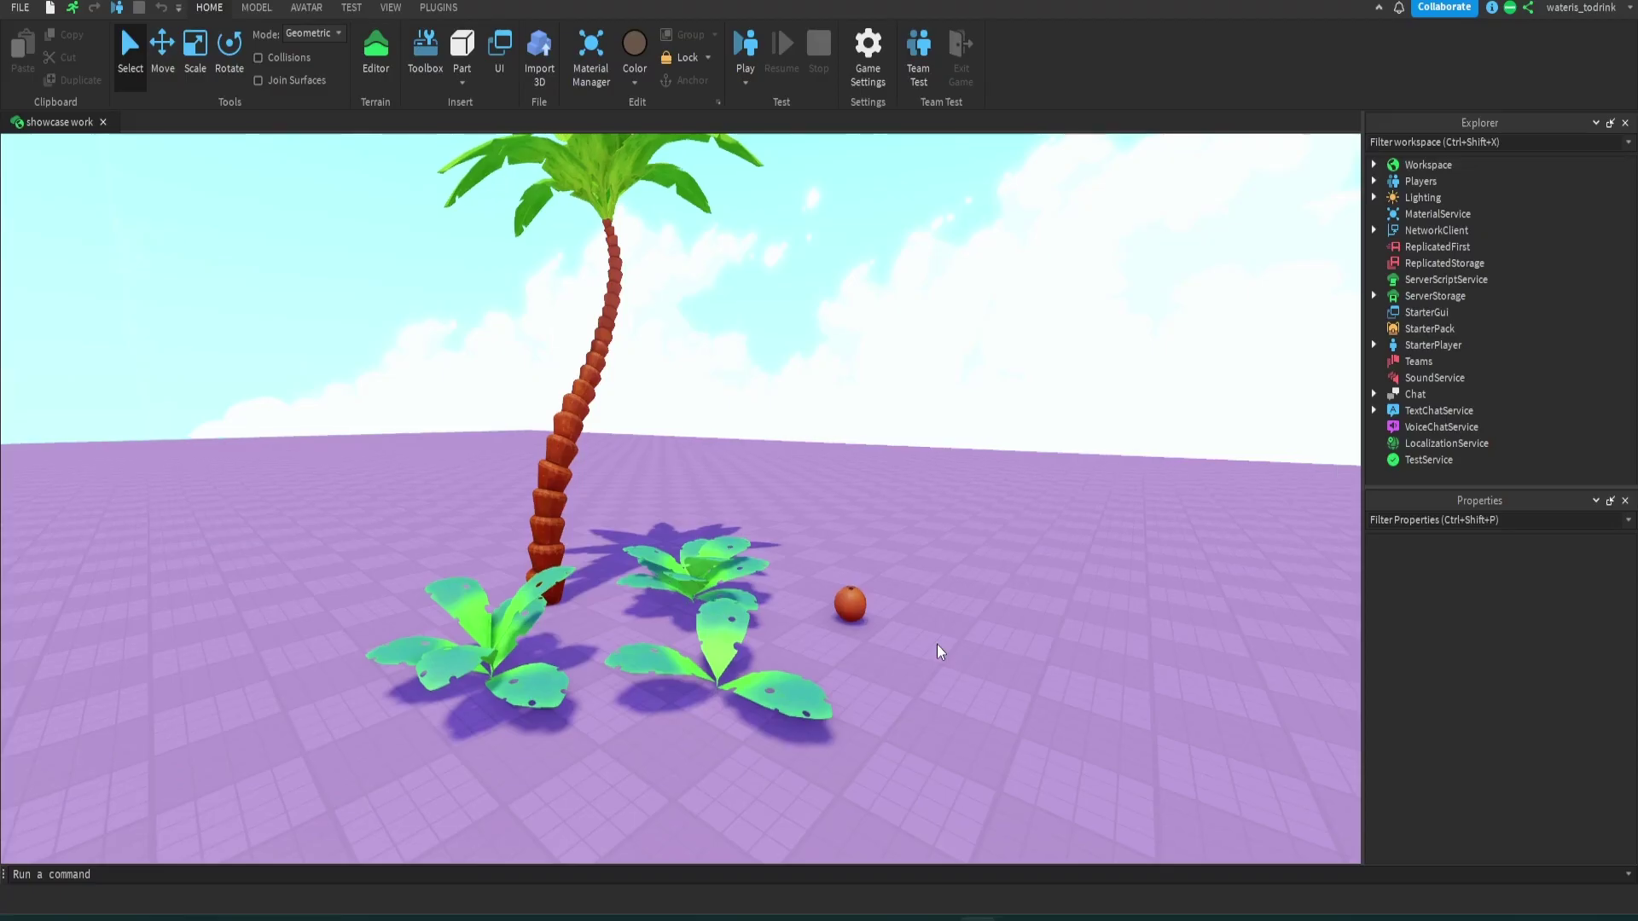
Step: In Roblox Studio, move through the showcase scene to examine the coconut beside the palm tree and plants
key("w")
key("d")
key("w")
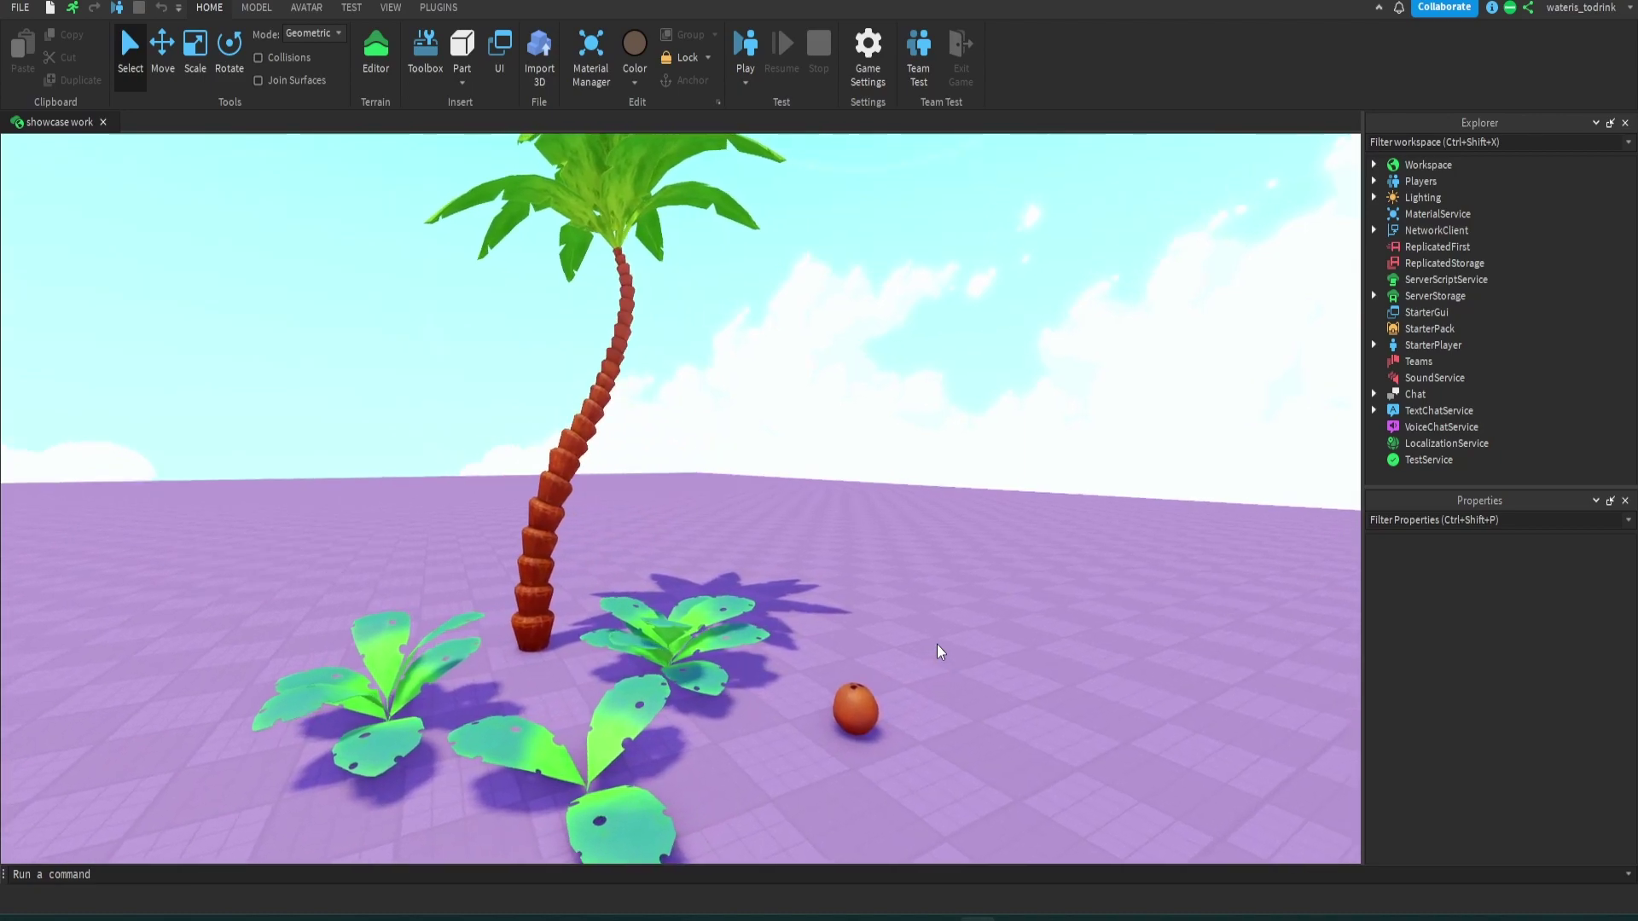
key("d")
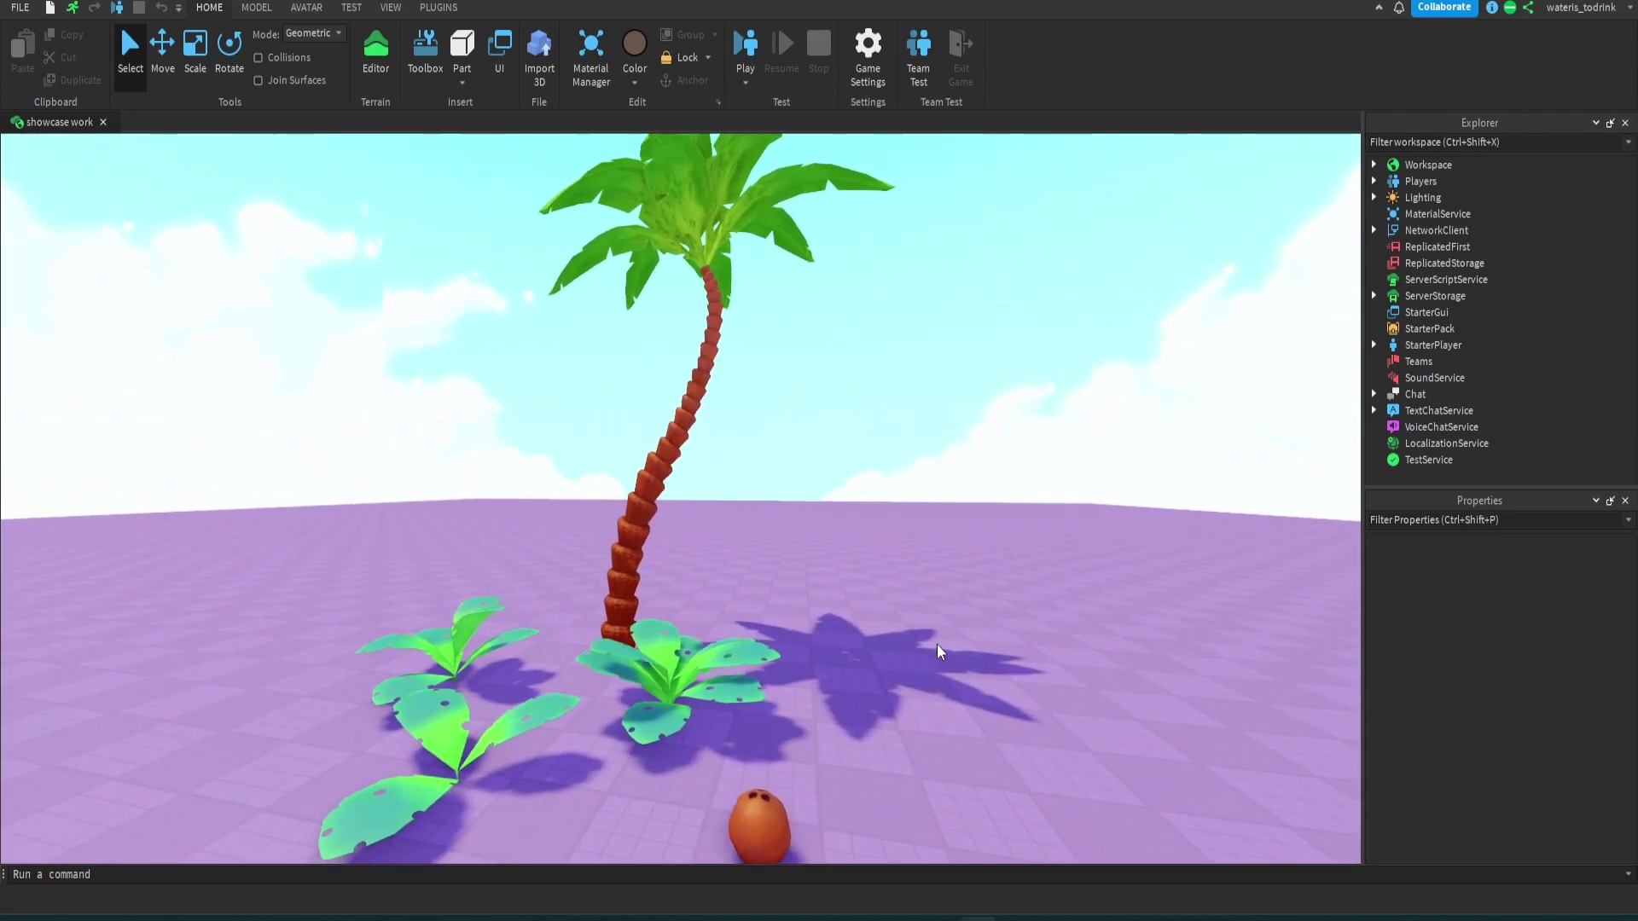